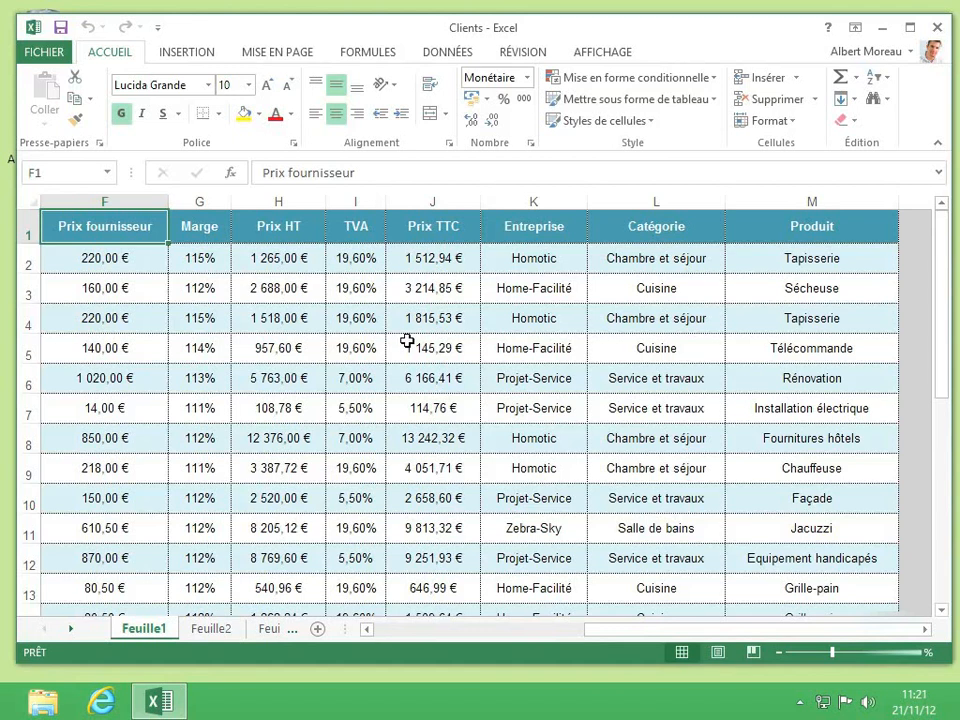
Jump directly to cell L21, and return to cell A1
{"action": "left_click", "coordinate": [81, 170]}
{"action": "type", "text": "L21"}
{"action": "key", "text": "Return"}
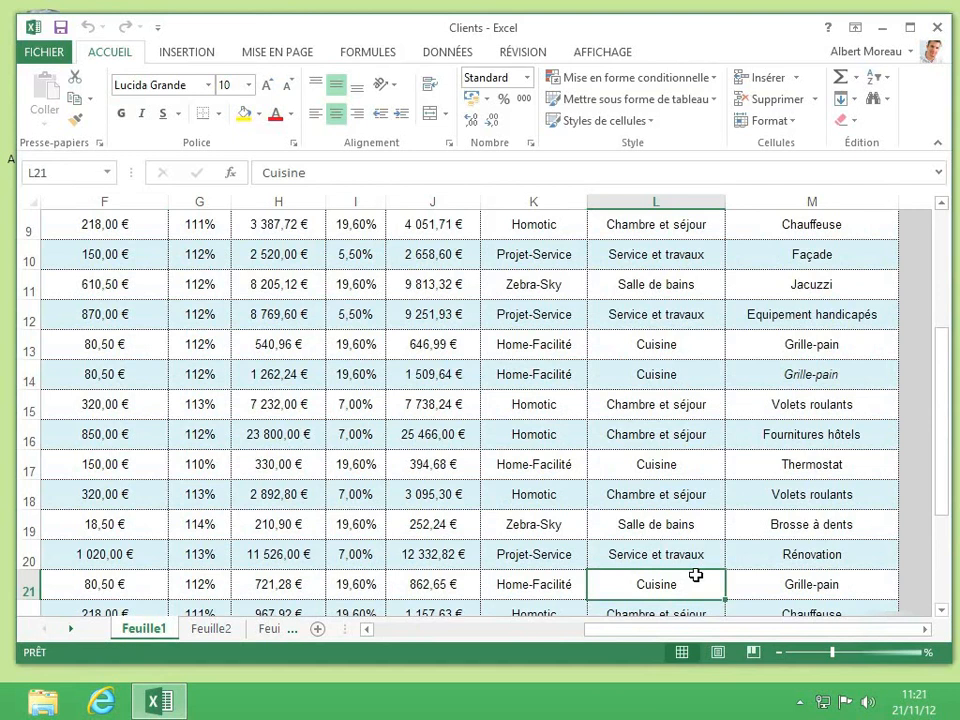
{"action": "left_click", "coordinate": [92, 173]}
{"action": "type", "text": "a1"}
{"action": "key", "text": "Return"}
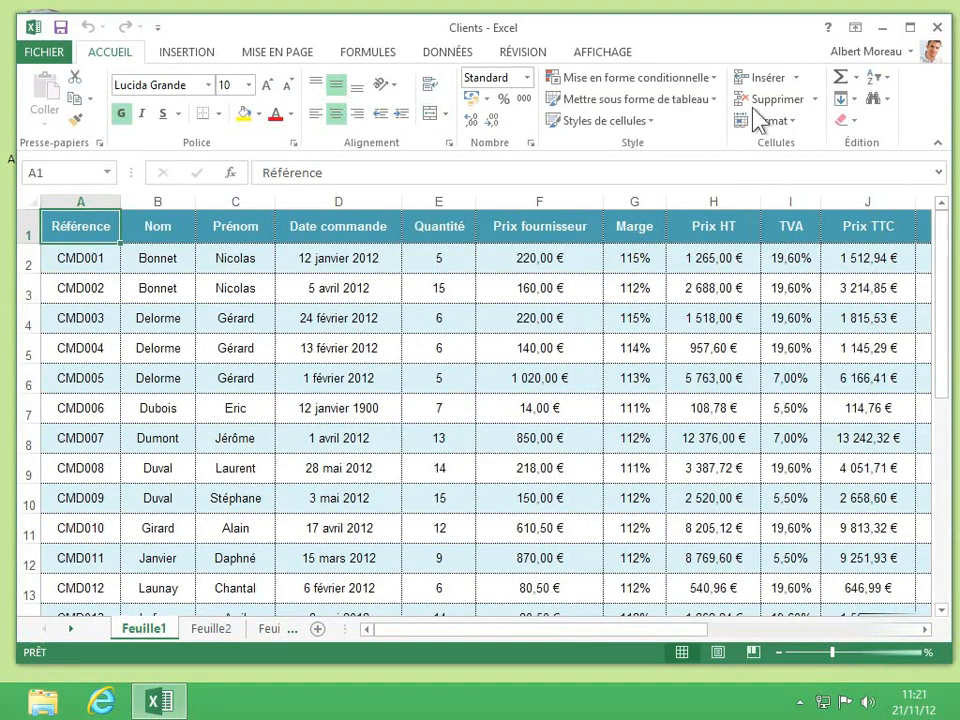
Search the sheet for "avril" and step through the matches up to cell C14
{"action": "left_click", "coordinate": [882, 100]}
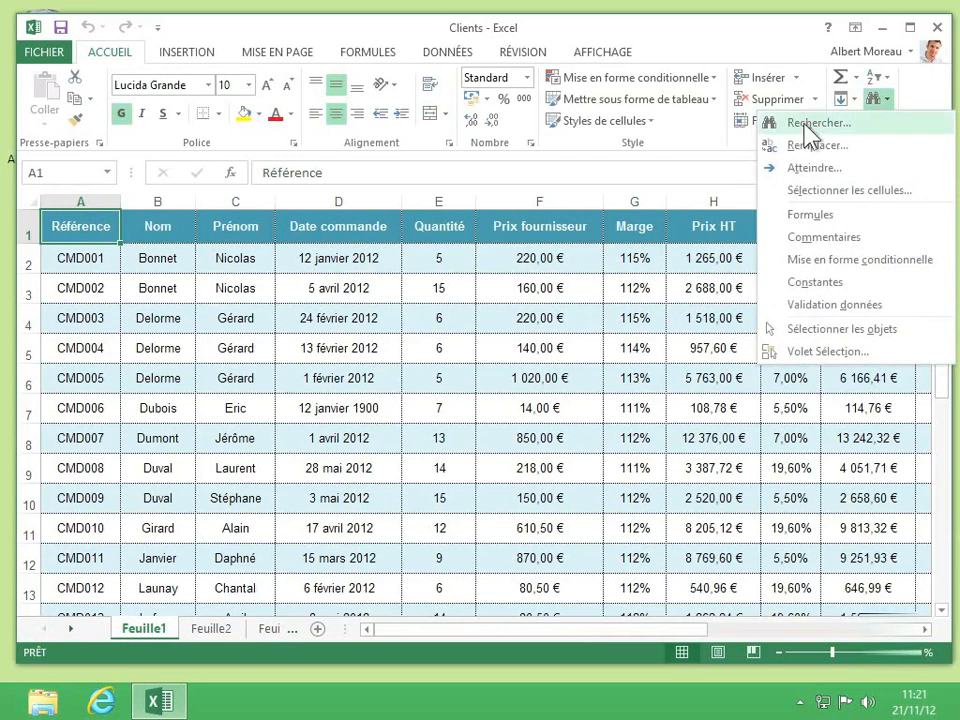
{"action": "left_click", "coordinate": [870, 126]}
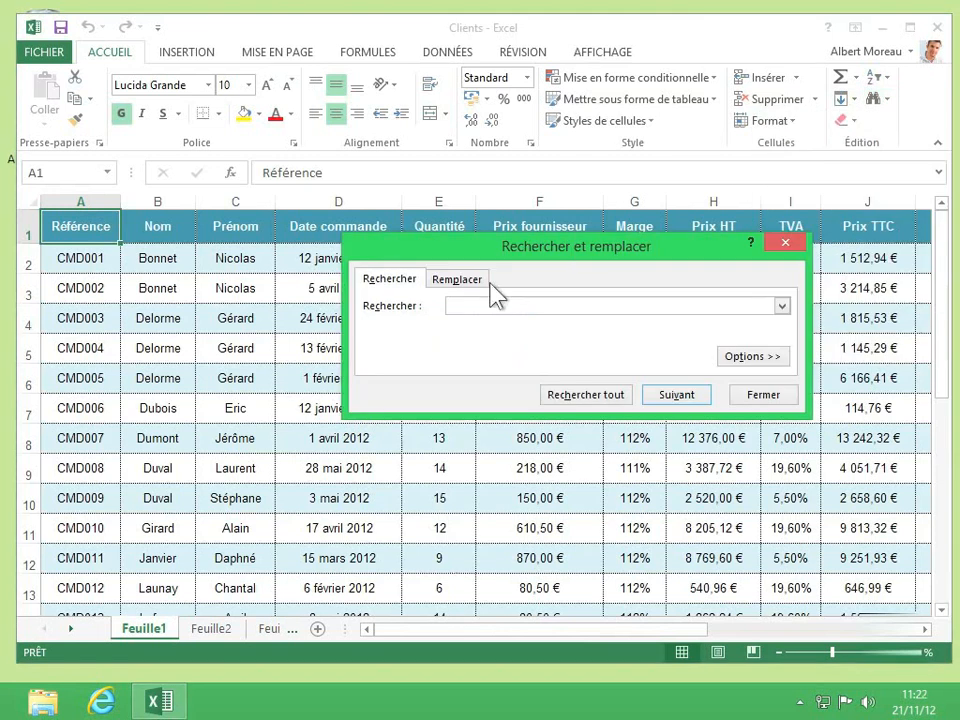
{"action": "type", "text": "avril"}
{"action": "left_click", "coordinate": [677, 394]}
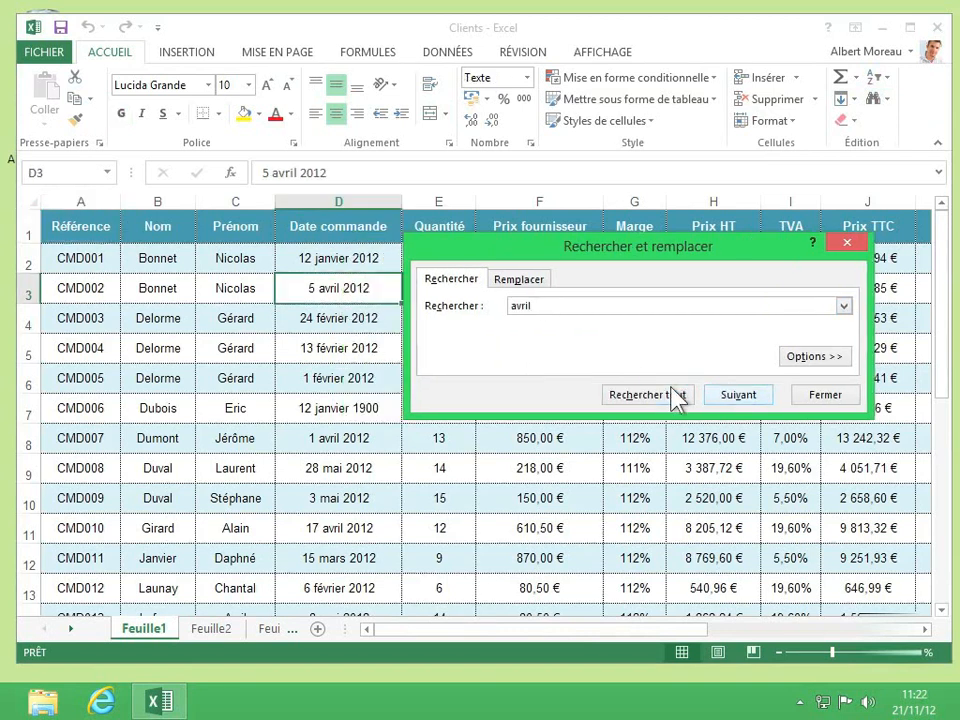
{"action": "left_click", "coordinate": [735, 400]}
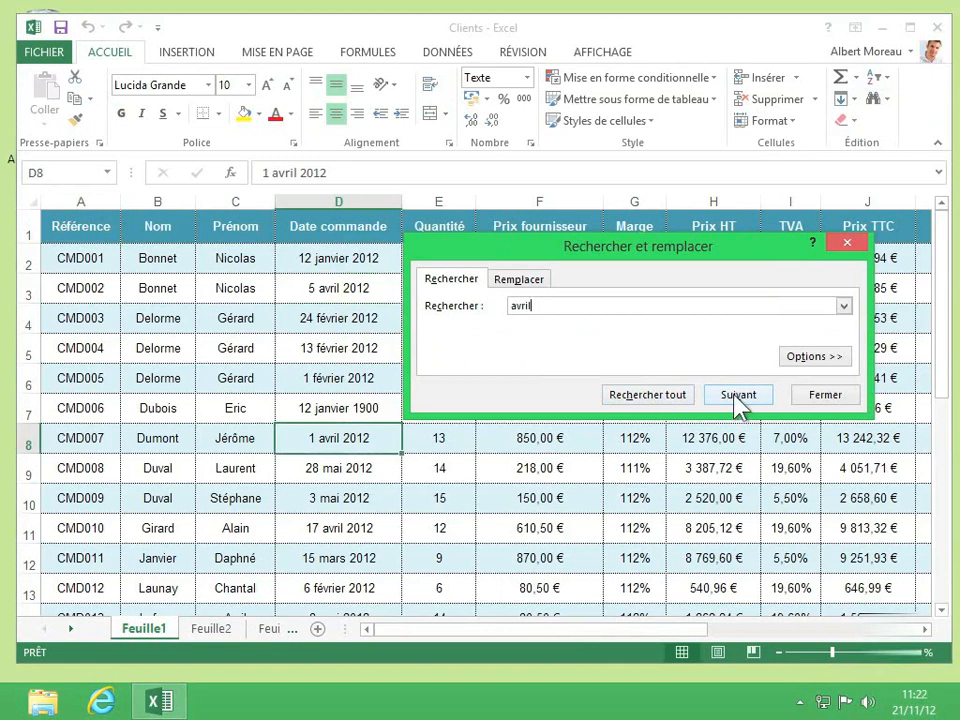
{"action": "left_click", "coordinate": [738, 398]}
{"action": "left_click", "coordinate": [738, 398]}
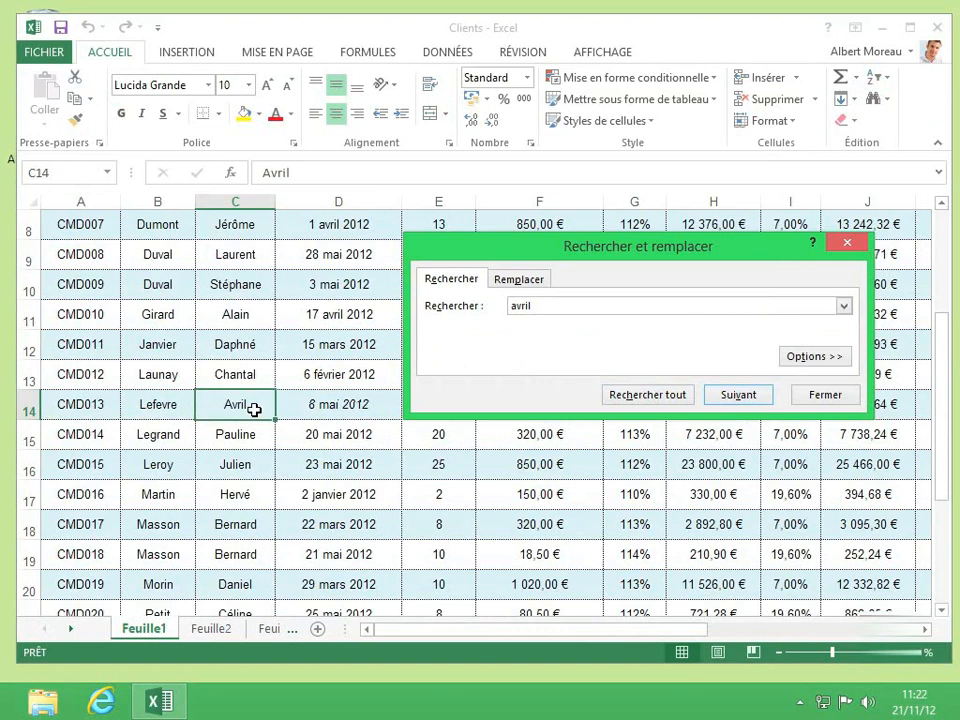
Replace all cells whose entire content is "avril" with the customer's new first name
{"action": "left_click", "coordinate": [528, 284]}
{"action": "left_click", "coordinate": [515, 327]}
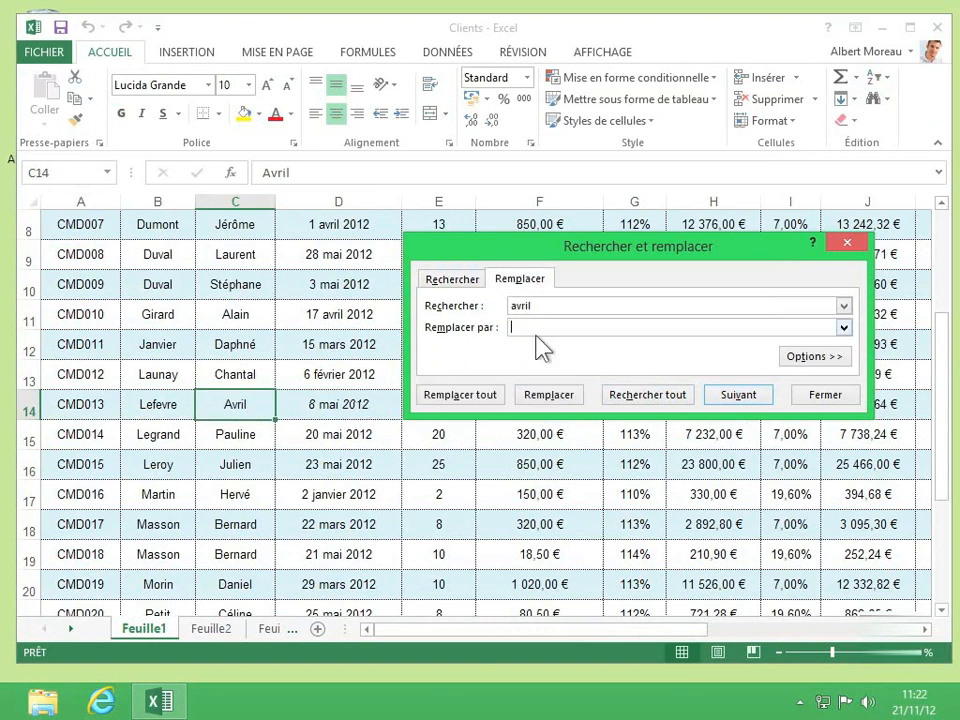
{"action": "type", "text": "Valérie"}
{"action": "left_click", "coordinate": [818, 358]}
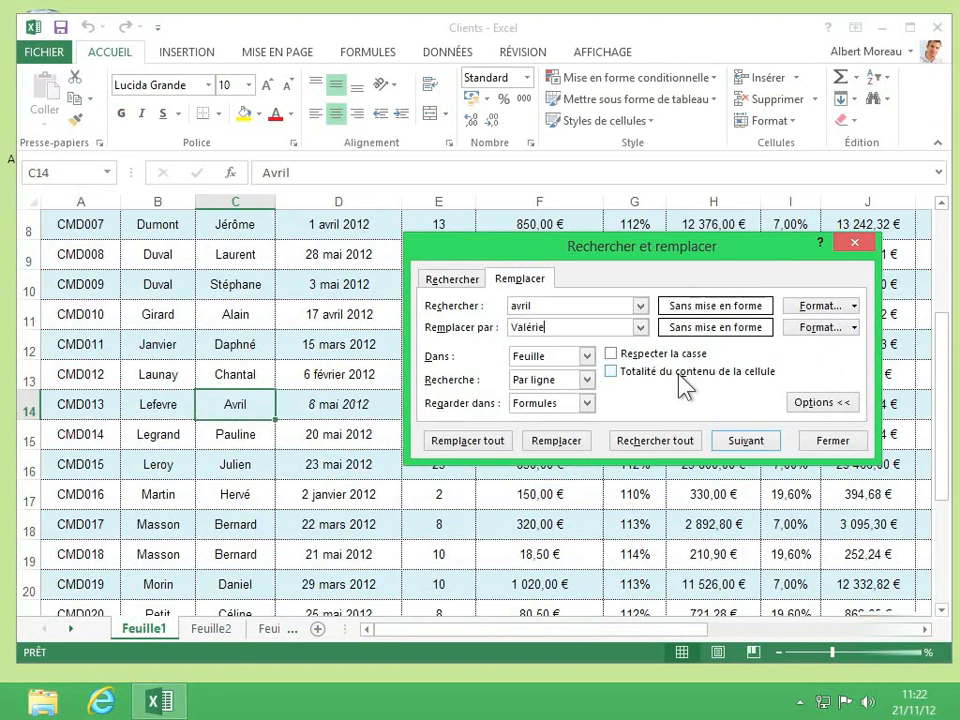
{"action": "left_click", "coordinate": [611, 372]}
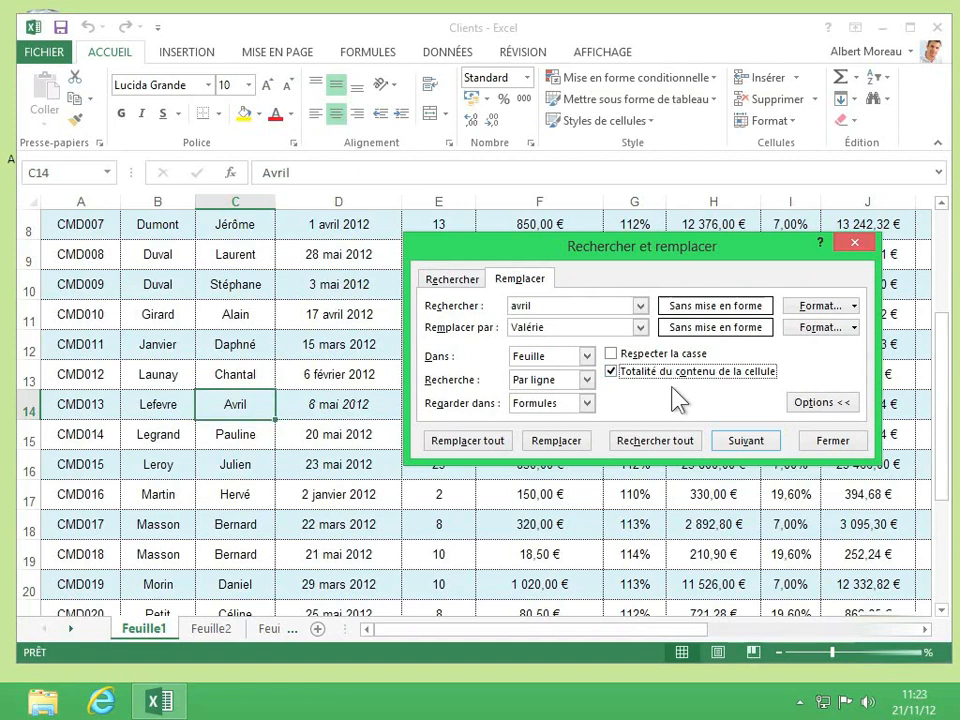
{"action": "left_click", "coordinate": [470, 444]}
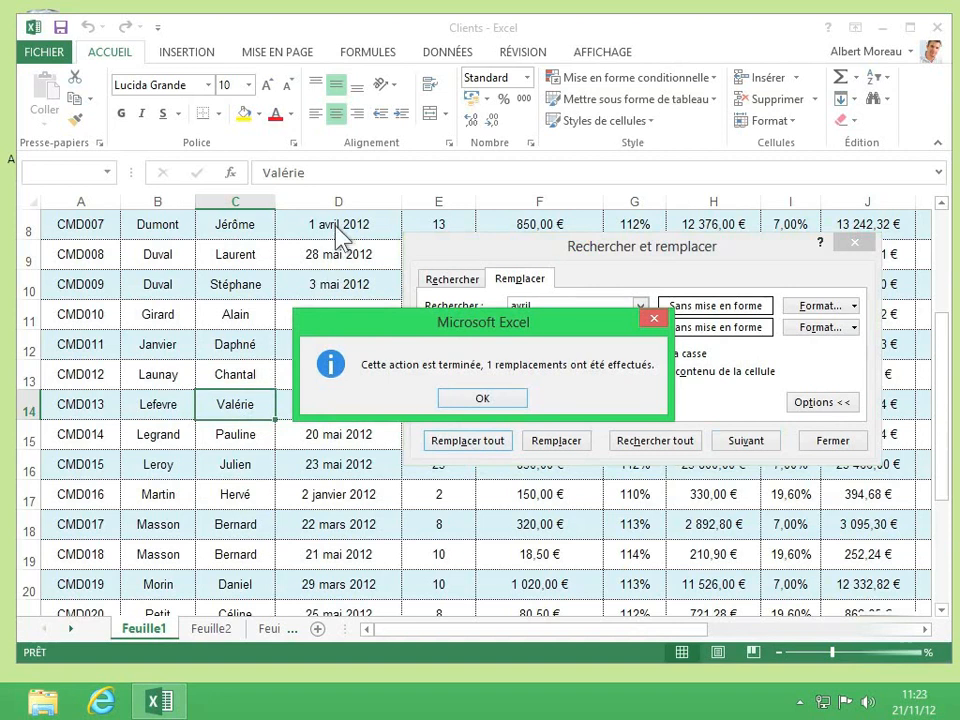
{"action": "left_click", "coordinate": [482, 399]}
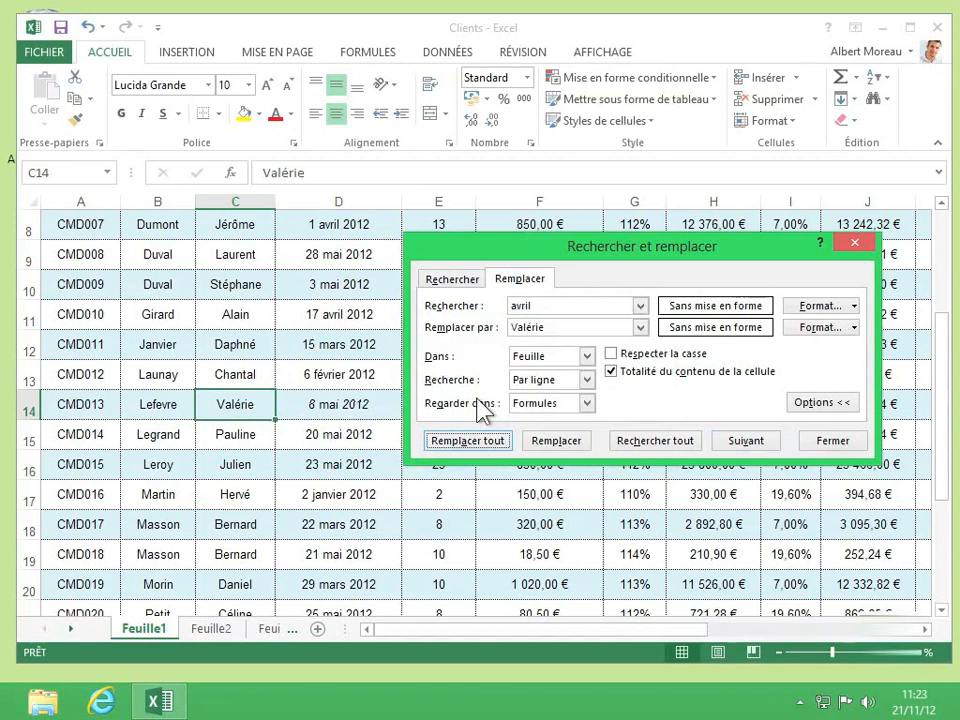
Set up a replacement of "janvier" by "avril" with whole-cell matching turned off
{"action": "left_click_drag", "start_coordinate": [549, 306], "coordinate": [455, 318]}
{"action": "type", "text": "janvier"}
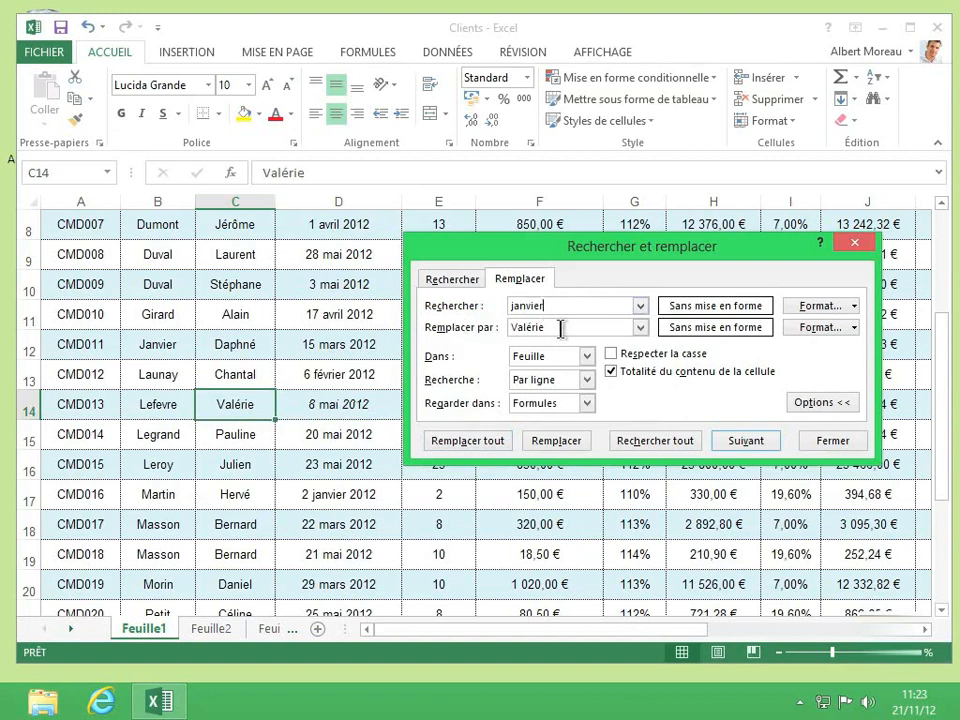
{"action": "left_click_drag", "start_coordinate": [561, 328], "coordinate": [506, 343]}
{"action": "type", "text": "avril"}
{"action": "left_click", "coordinate": [612, 372]}
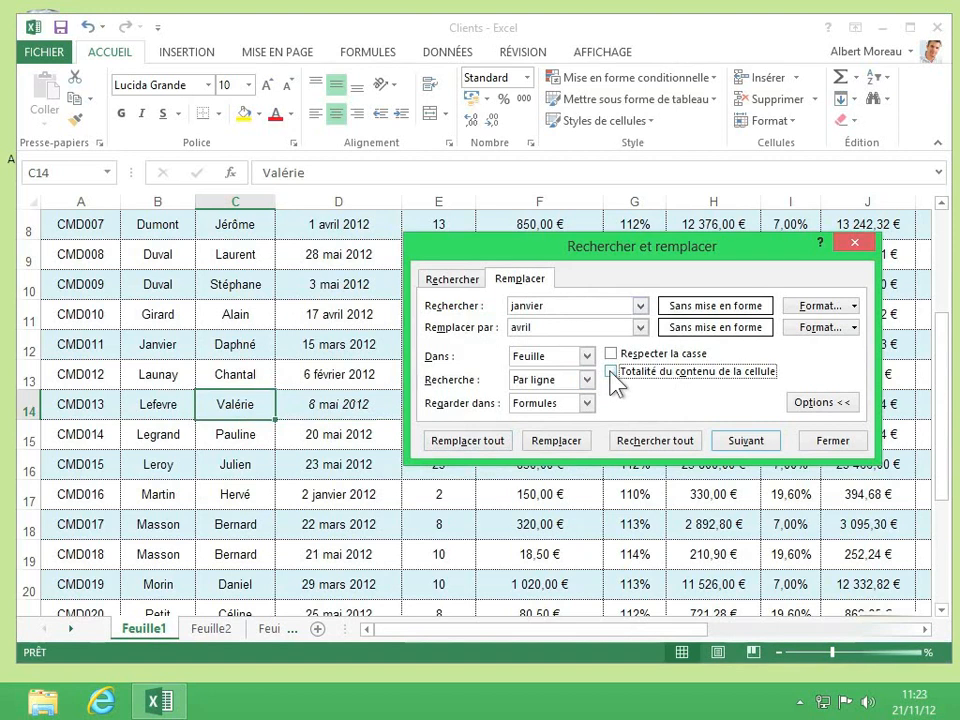
Step through the occurrences of "janvier" in the sheet up to cell B12
{"action": "left_click", "coordinate": [745, 441]}
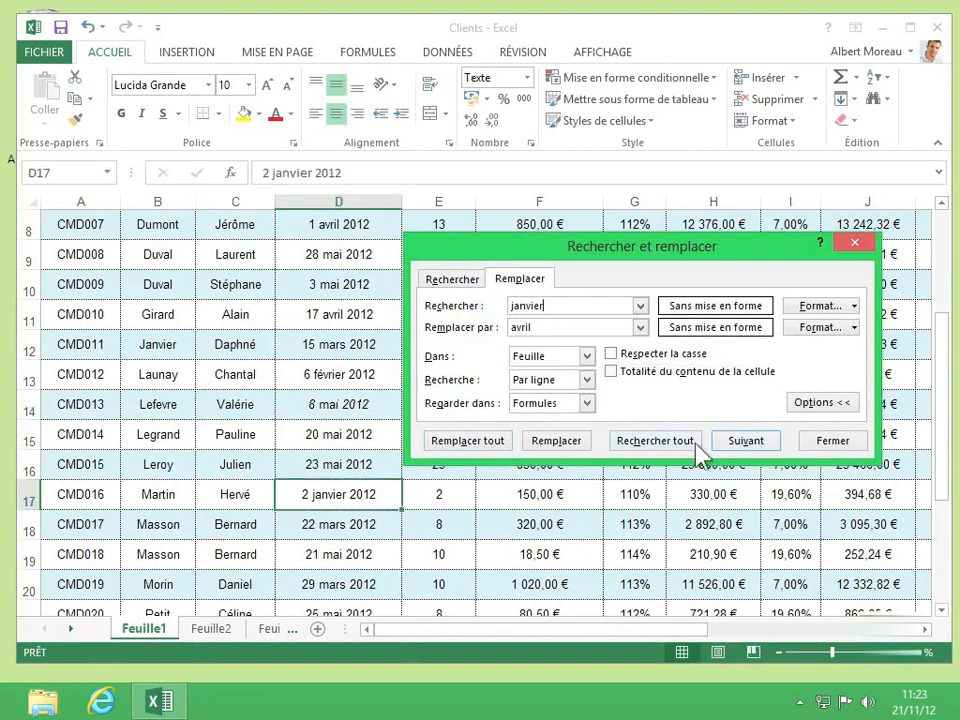
{"action": "left_click", "coordinate": [731, 446]}
{"action": "left_click", "coordinate": [735, 447]}
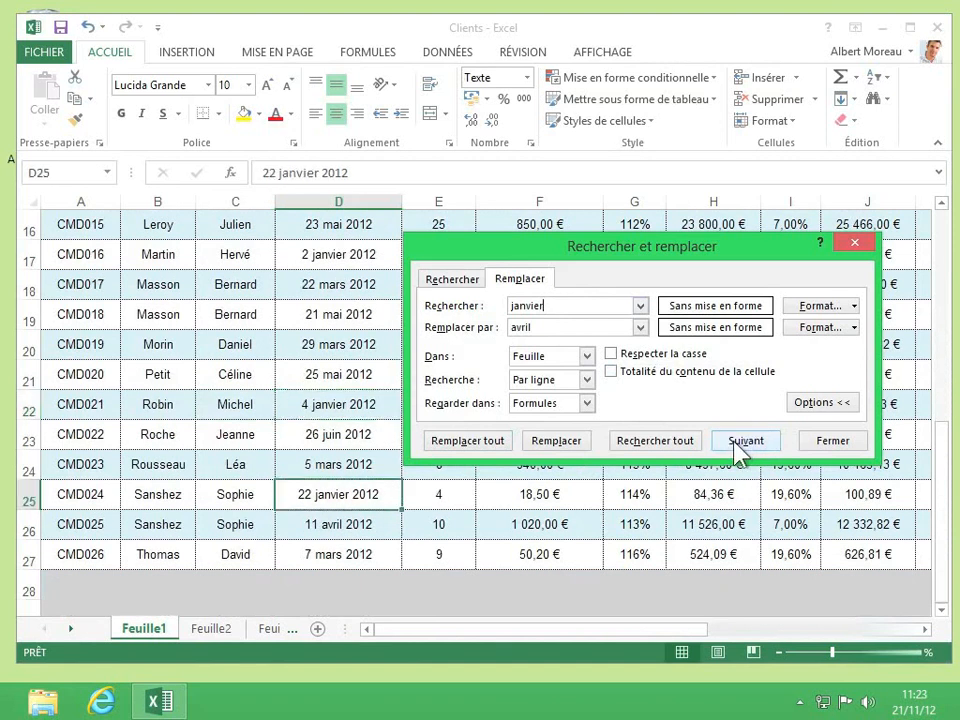
{"action": "left_click", "coordinate": [738, 447]}
{"action": "left_click", "coordinate": [738, 447]}
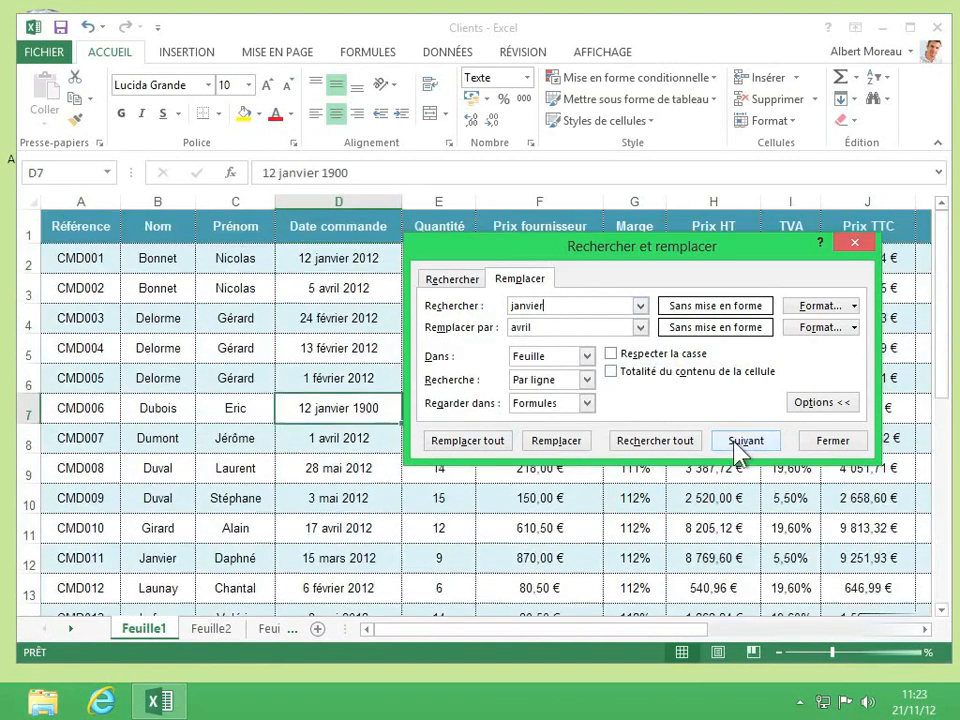
{"action": "left_click", "coordinate": [738, 447]}
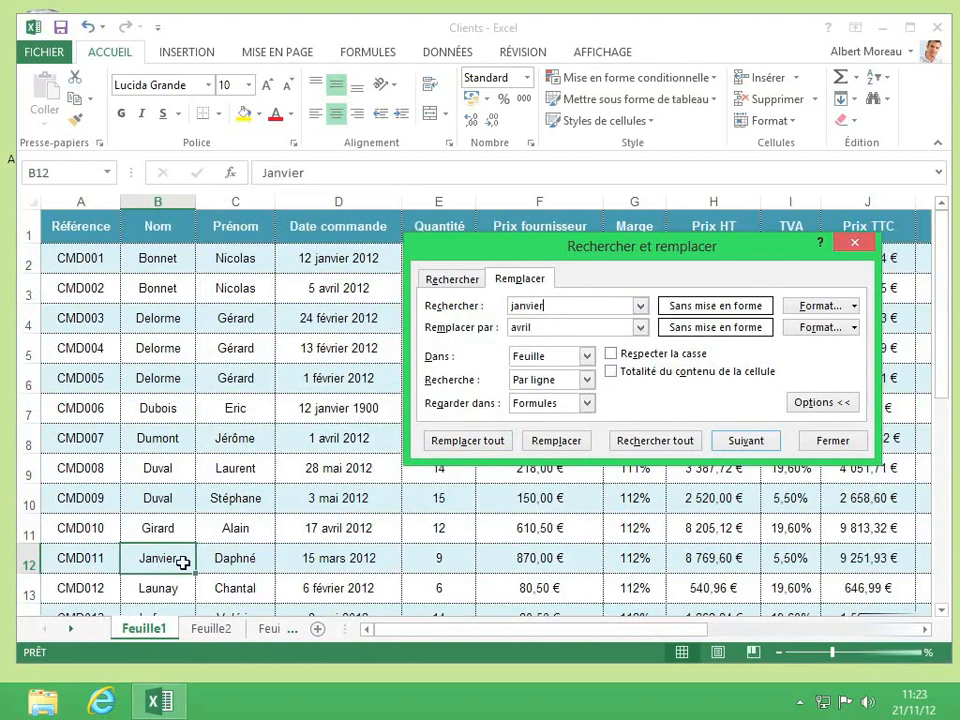
Replace all lowercase occurrences of "janvier" with "avril" by making the replacement case-sensitive
{"action": "left_click", "coordinate": [611, 355]}
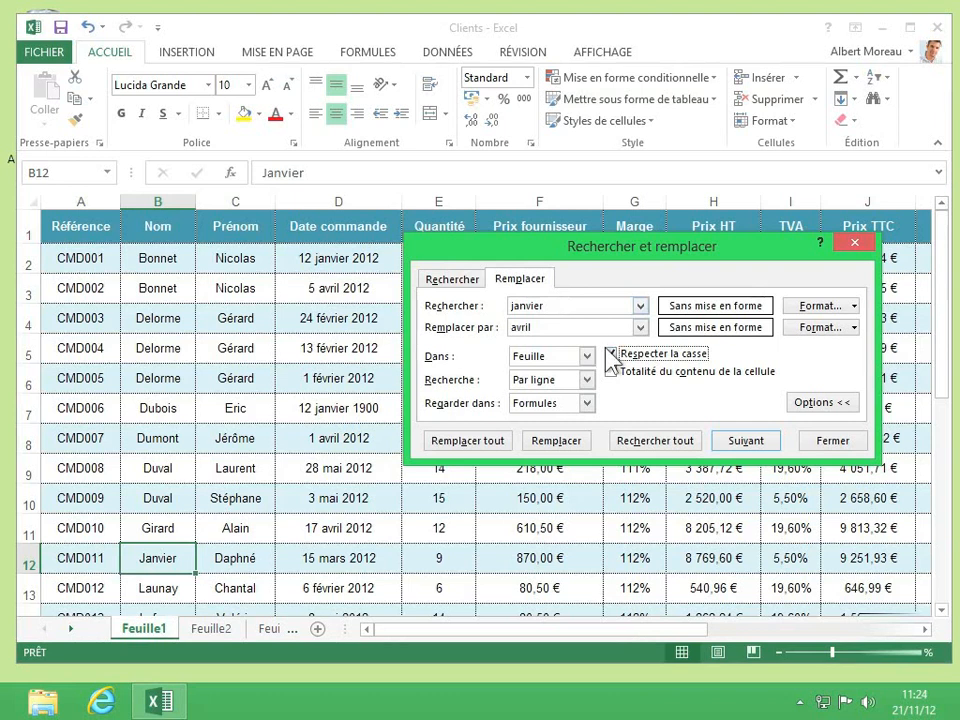
{"action": "left_click", "coordinate": [466, 441]}
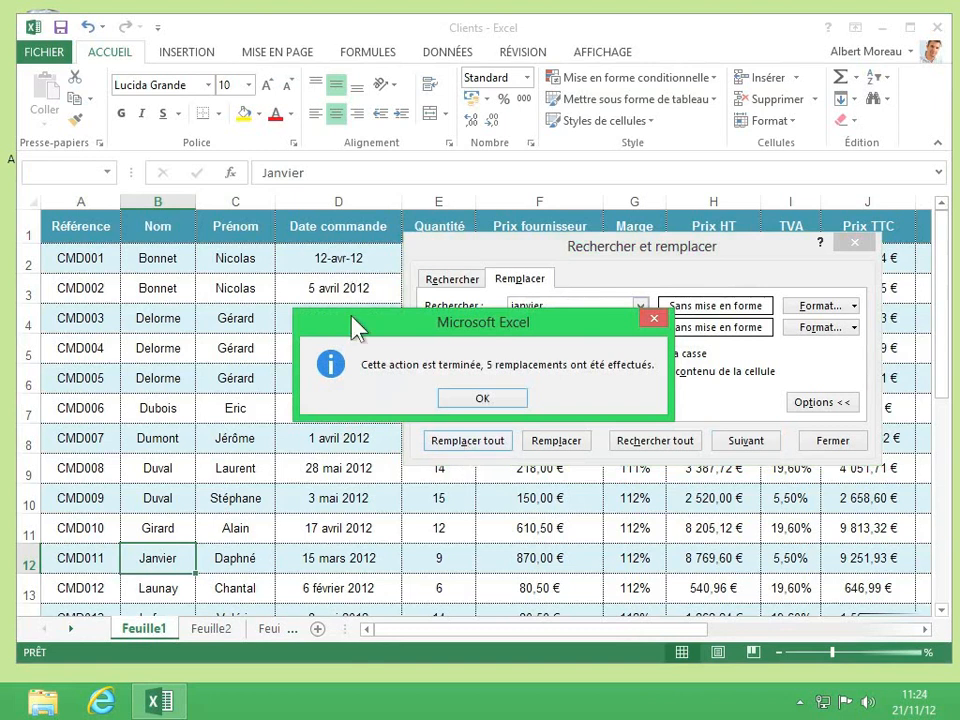
{"action": "left_click_drag", "start_coordinate": [349, 326], "coordinate": [512, 333]}
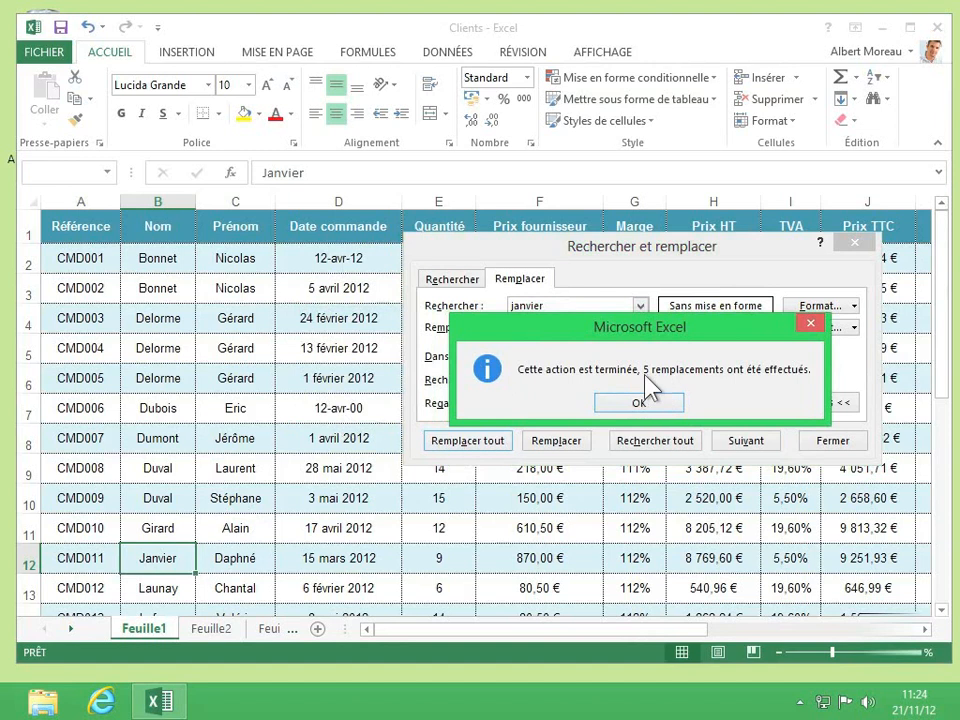
{"action": "left_click", "coordinate": [640, 404]}
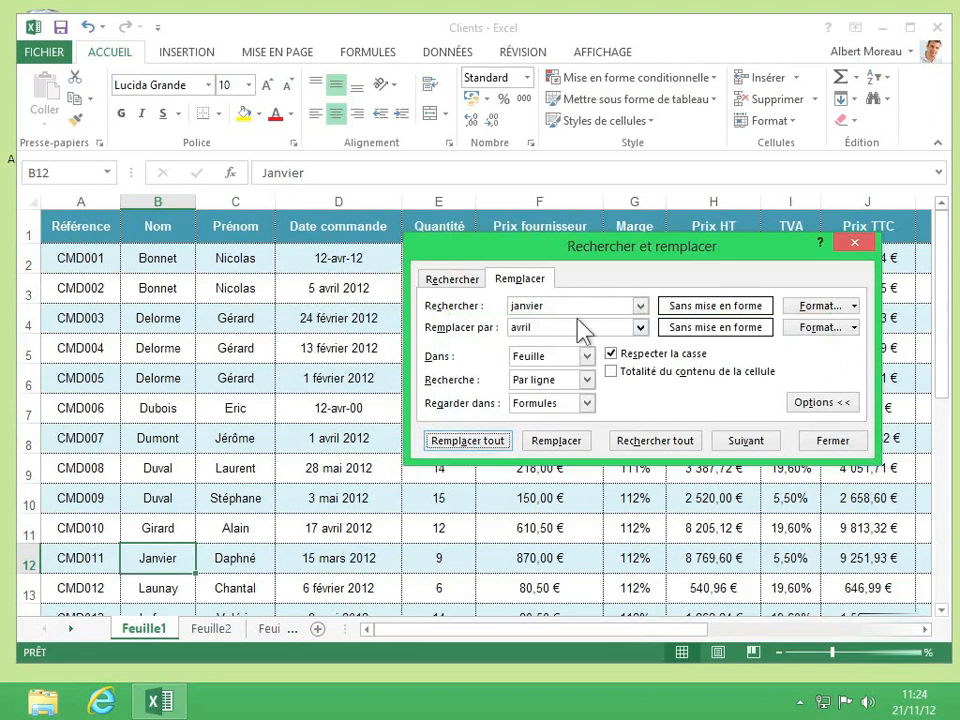
Set up a case-insensitive replacement of "service" by "Entretien" and check the matches in cells K12 and L12
{"action": "left_click_drag", "start_coordinate": [564, 306], "coordinate": [467, 306]}
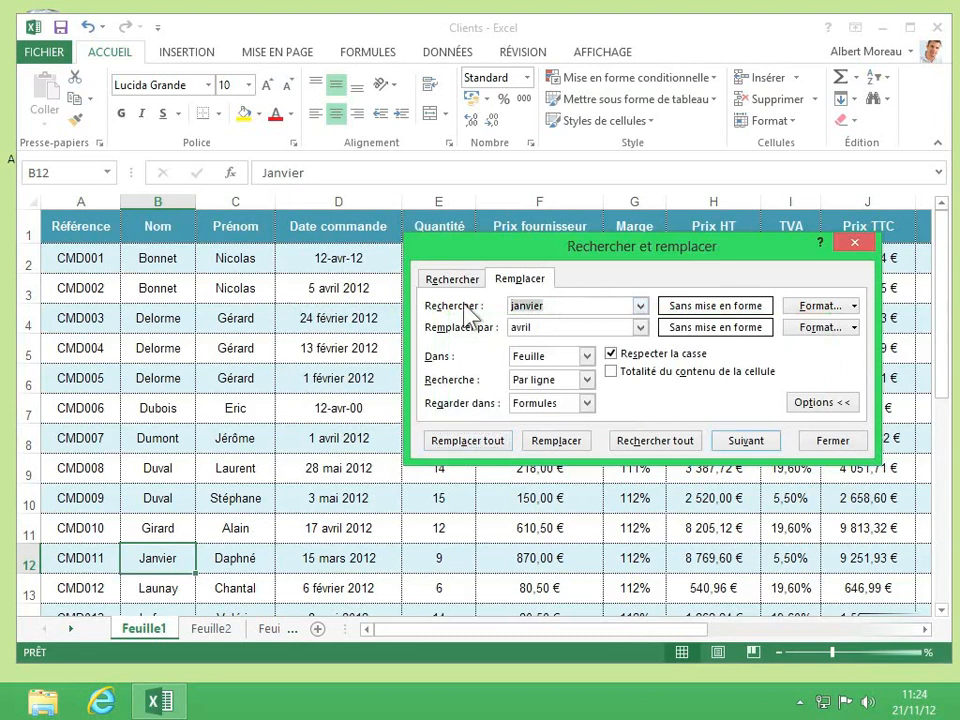
{"action": "type", "text": "service"}
{"action": "left_click_drag", "start_coordinate": [552, 328], "coordinate": [468, 330]}
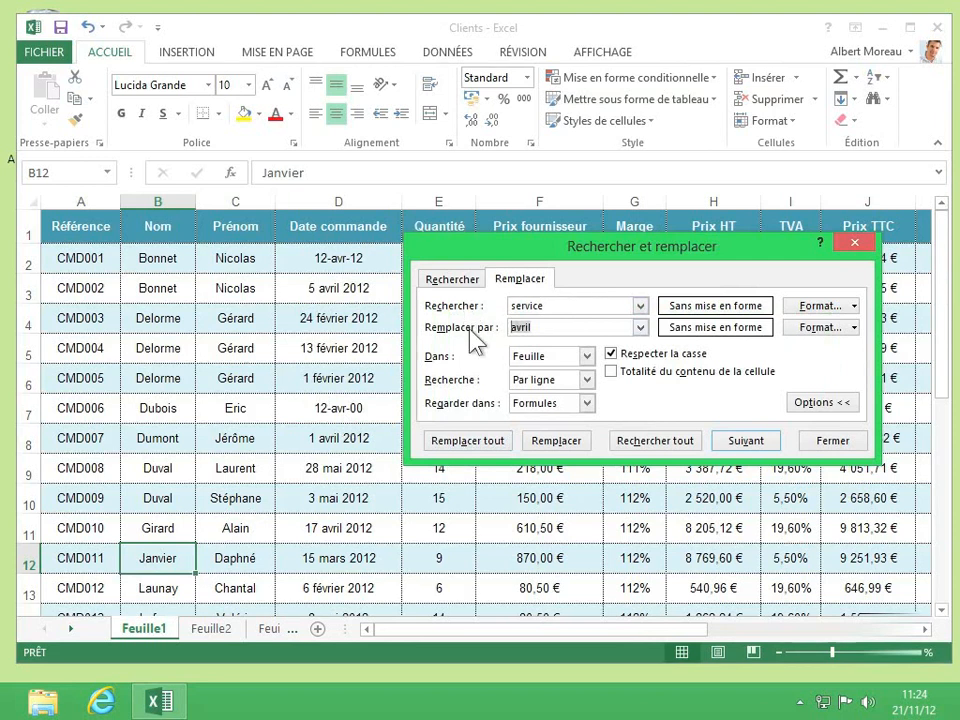
{"action": "type", "text": "Entretien"}
{"action": "left_click", "coordinate": [611, 354]}
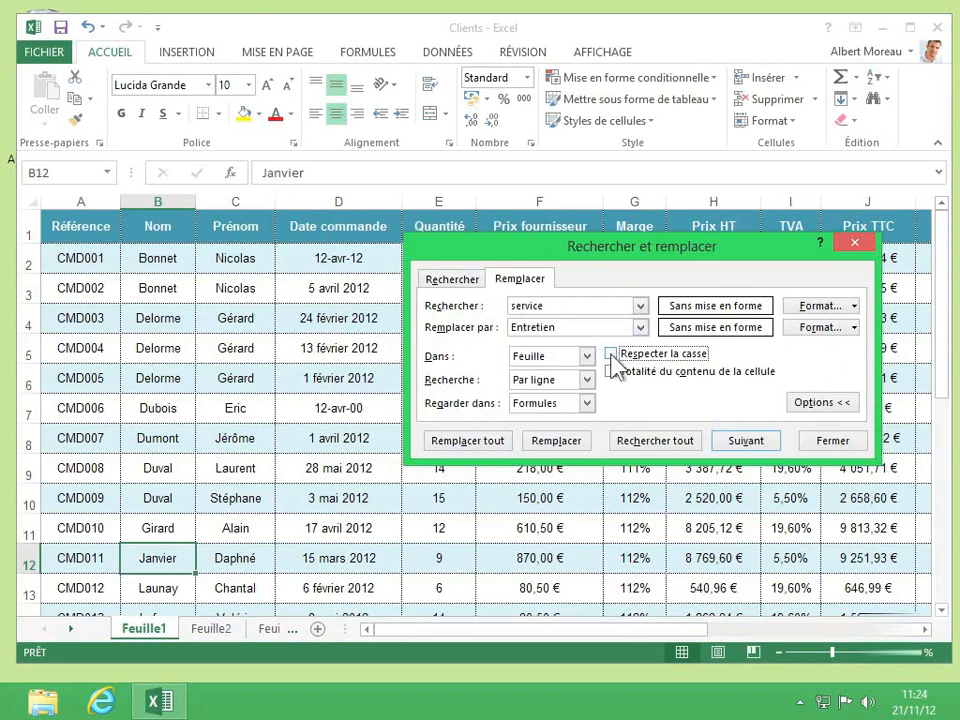
{"action": "left_click", "coordinate": [745, 445]}
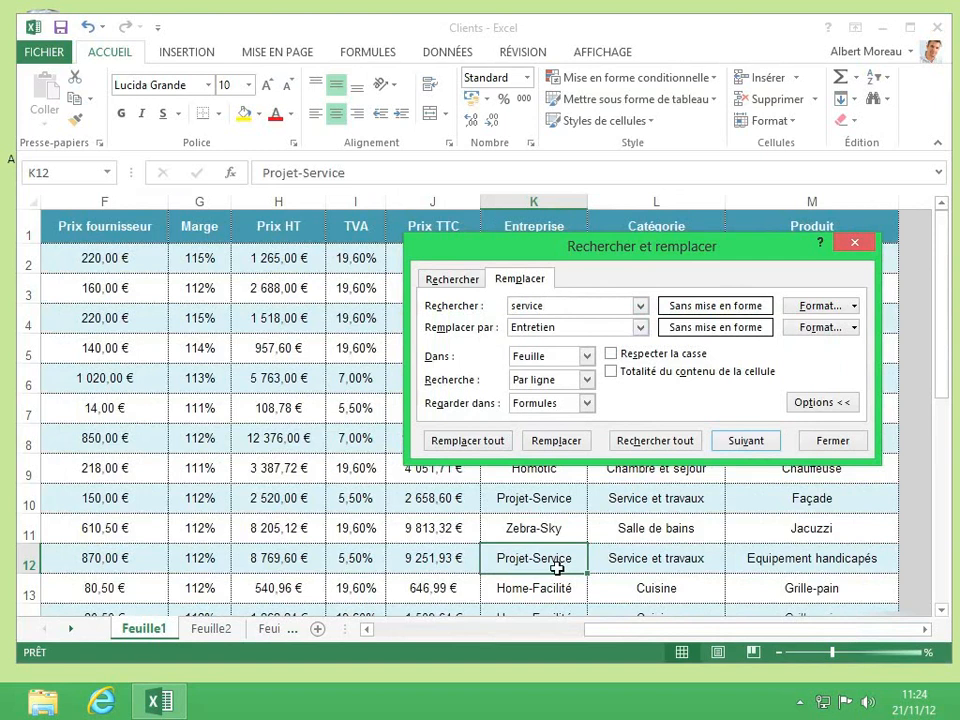
{"action": "left_click", "coordinate": [747, 442]}
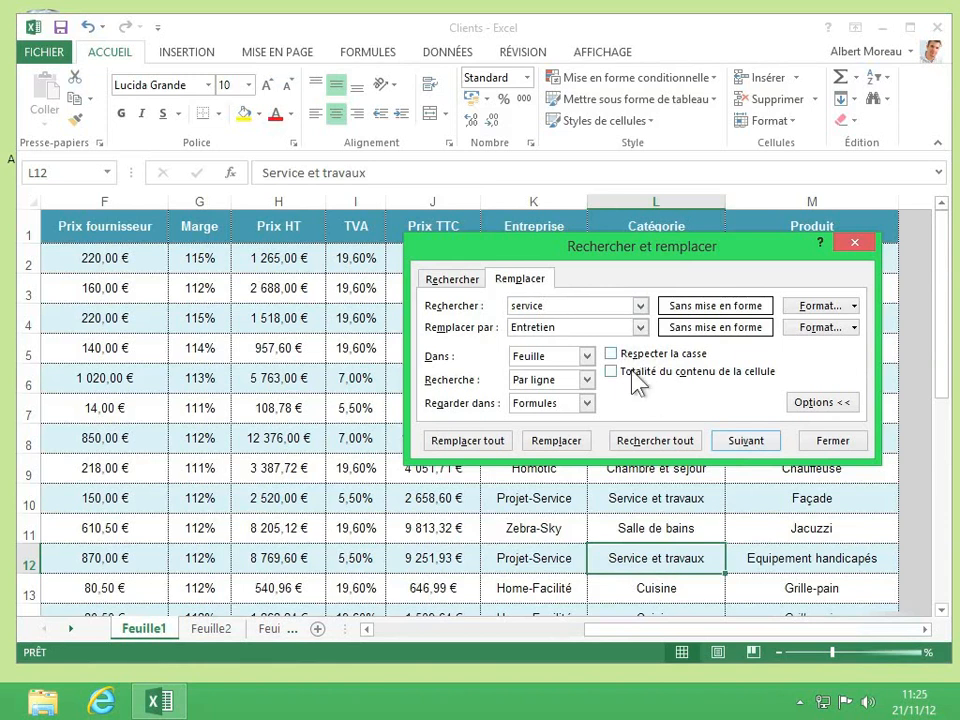
Set the search direction to by column and find the first "service" match starting from the Catégorie header cell L1
{"action": "left_click", "coordinate": [587, 380]}
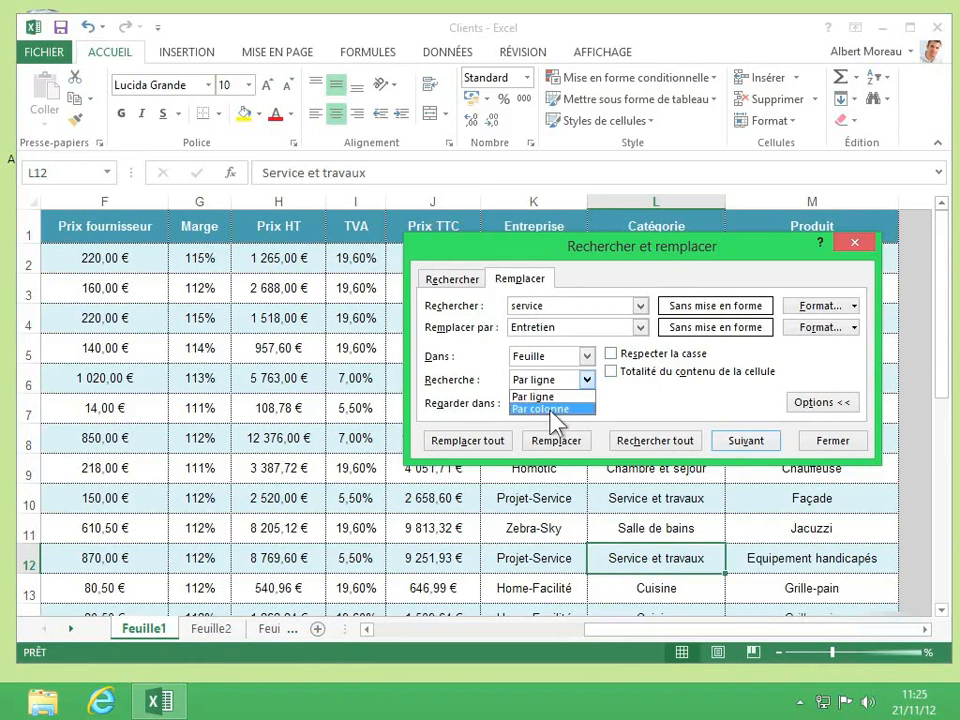
{"action": "left_click", "coordinate": [553, 410]}
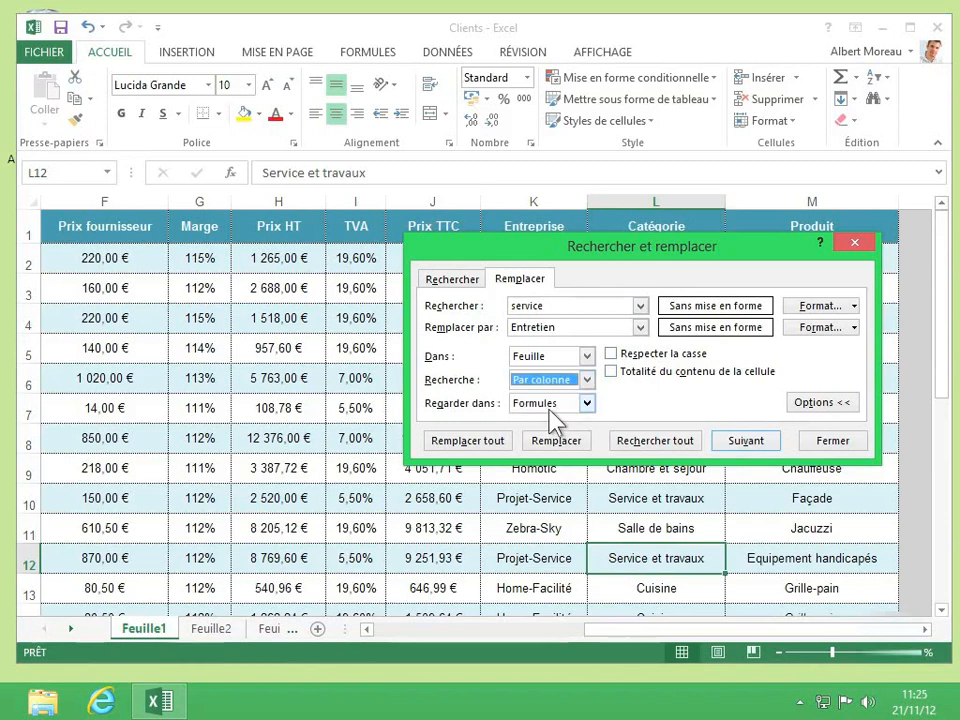
{"action": "left_click", "coordinate": [684, 217]}
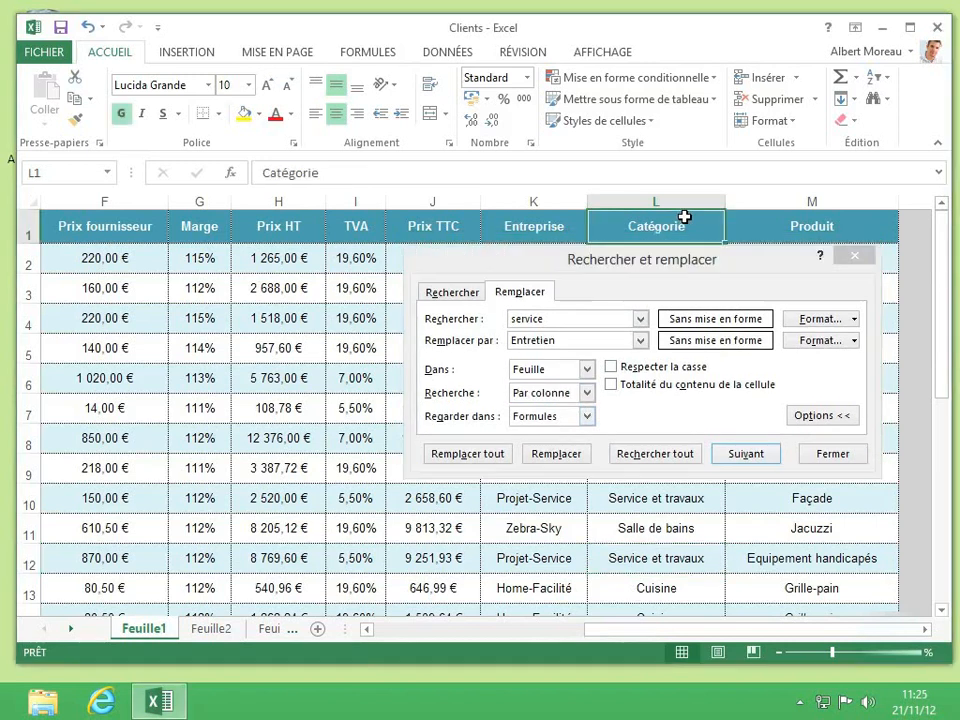
{"action": "left_click", "coordinate": [749, 258]}
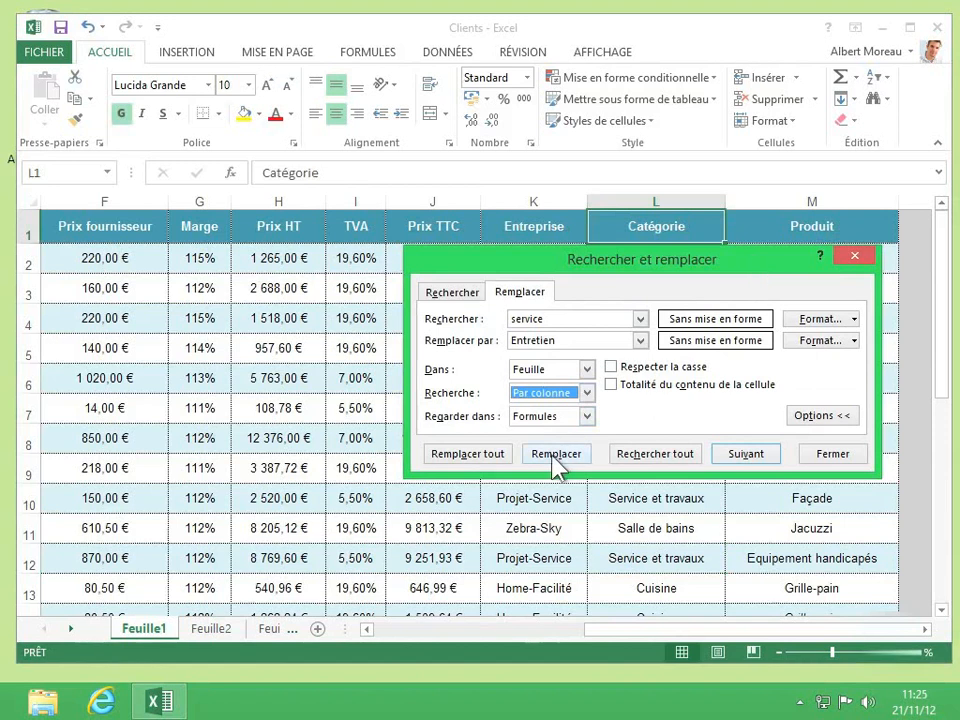
{"action": "left_click", "coordinate": [748, 455]}
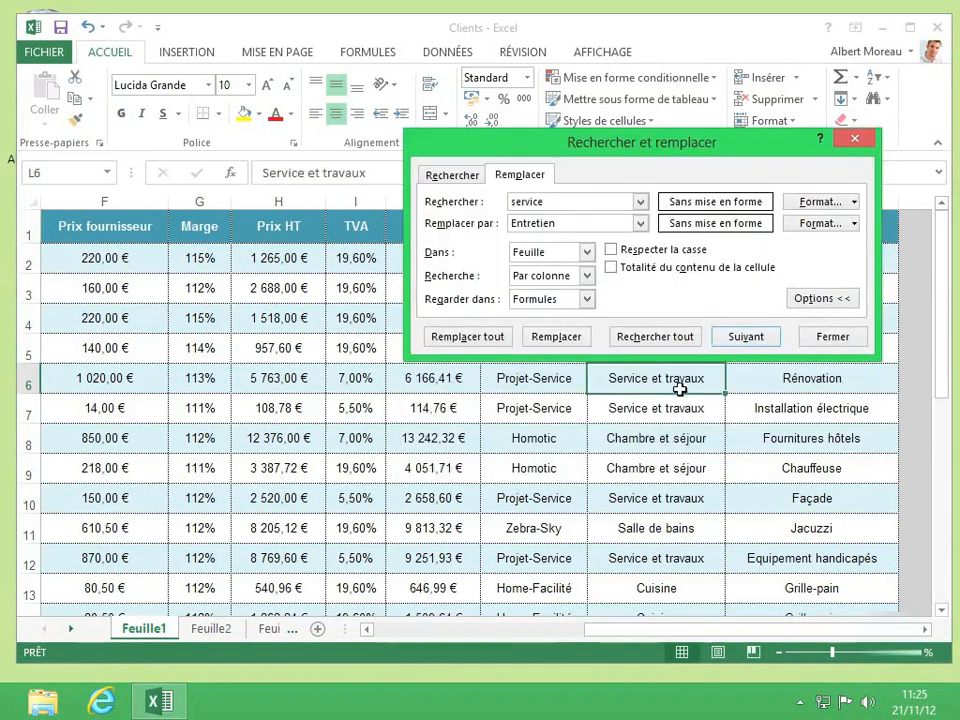
Replace "service" with "Entretien" one match at a time throughout the Catégorie column only, and close the find and replace dialog
{"action": "left_click", "coordinate": [552, 337]}
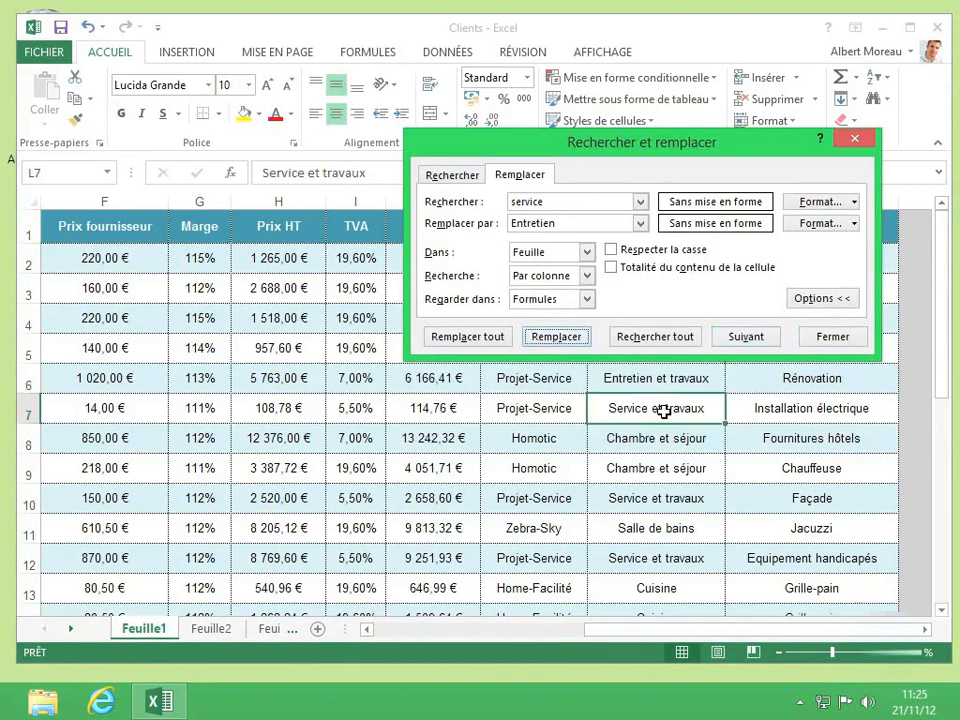
{"action": "left_click", "coordinate": [562, 342]}
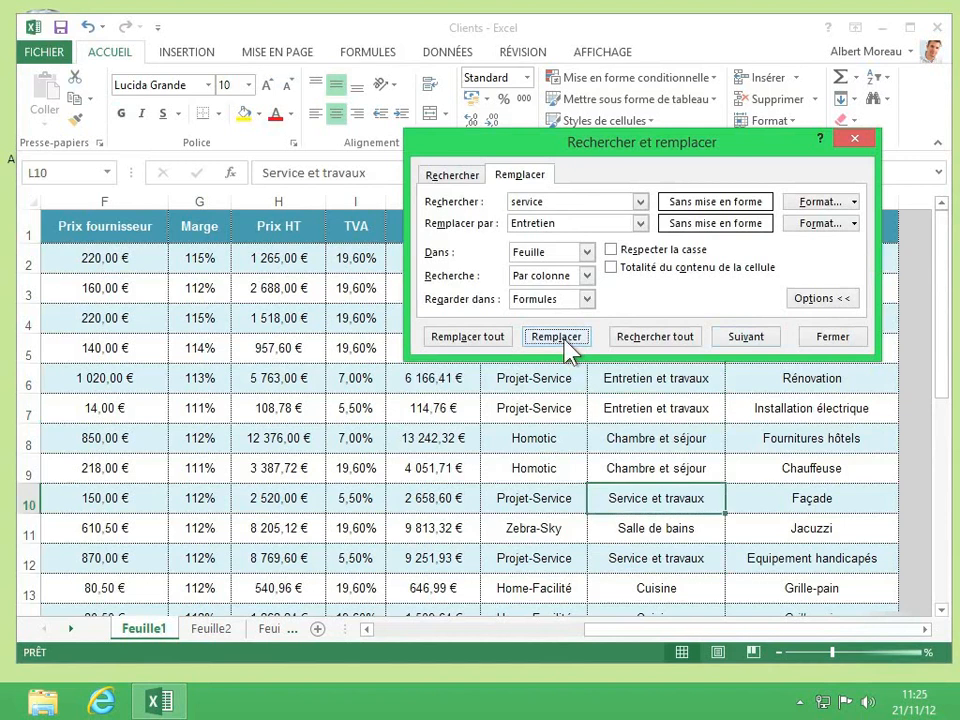
{"action": "left_click", "coordinate": [566, 345]}
{"action": "left_click", "coordinate": [566, 345]}
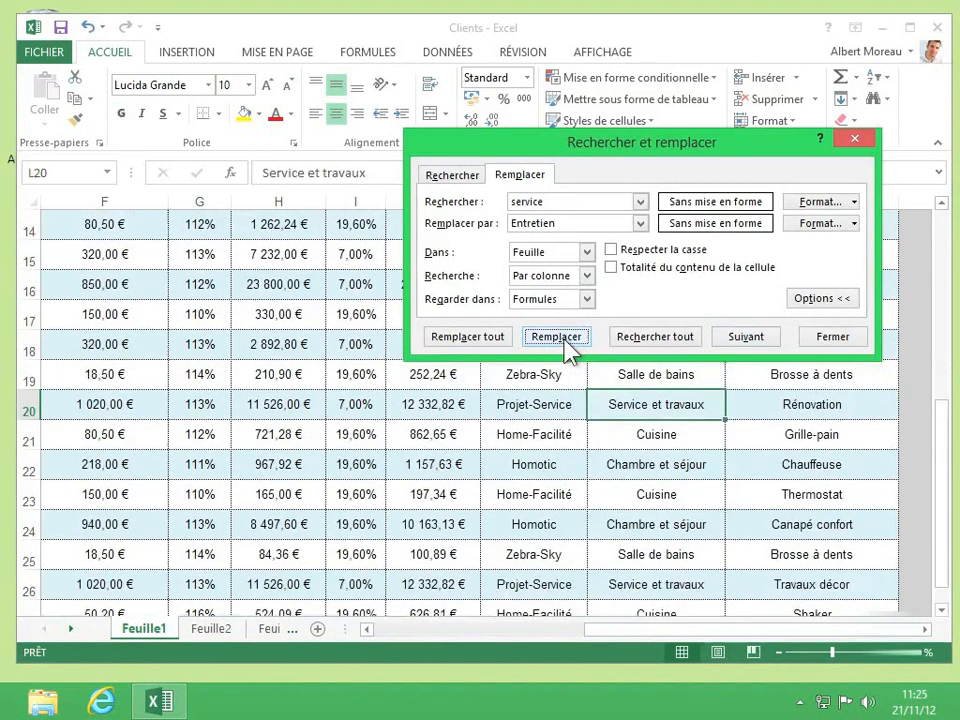
{"action": "left_click", "coordinate": [566, 345]}
{"action": "left_click", "coordinate": [566, 345]}
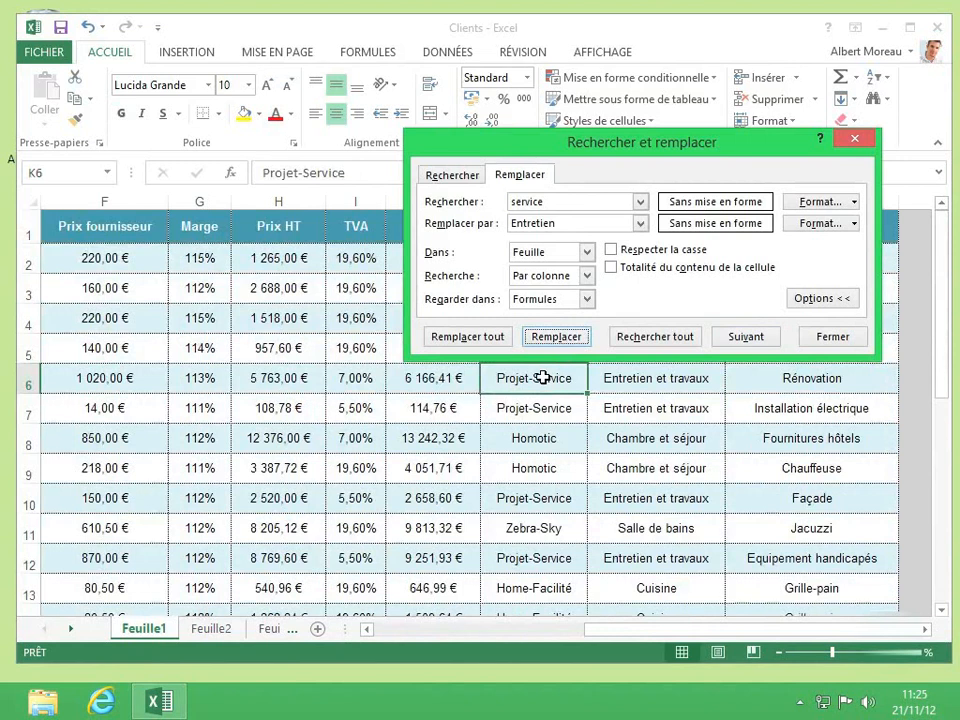
{"action": "left_click", "coordinate": [831, 338]}
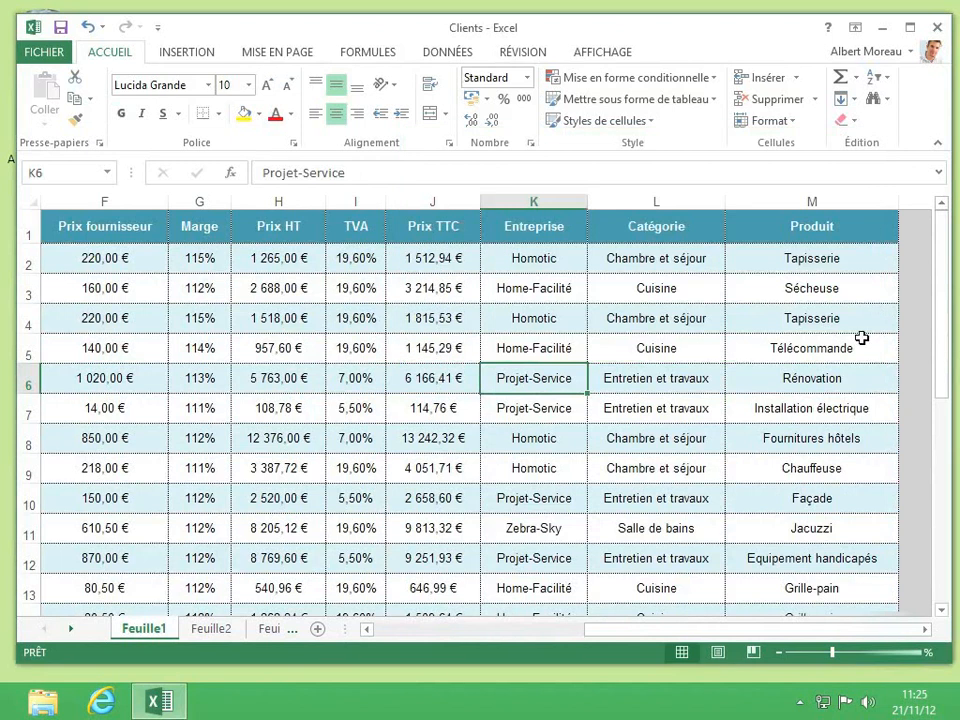
Set up a replacement of "grille-" by "Cuiseur à" followed by a space
{"action": "left_click_drag", "start_coordinate": [940, 368], "coordinate": [944, 450]}
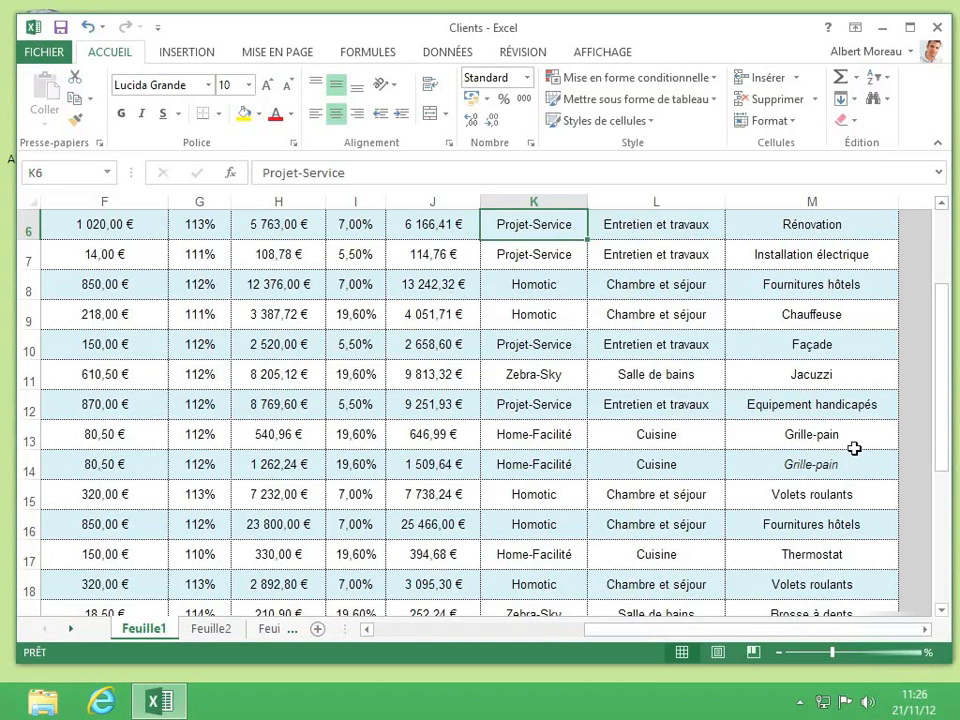
{"action": "left_click", "coordinate": [880, 103]}
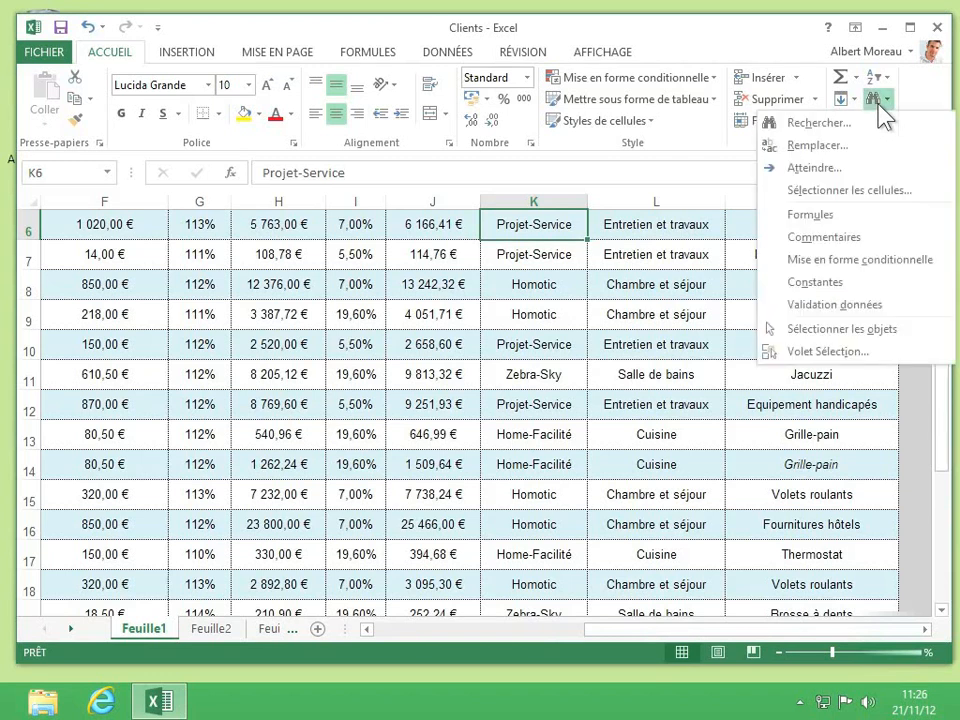
{"action": "left_click", "coordinate": [766, 127]}
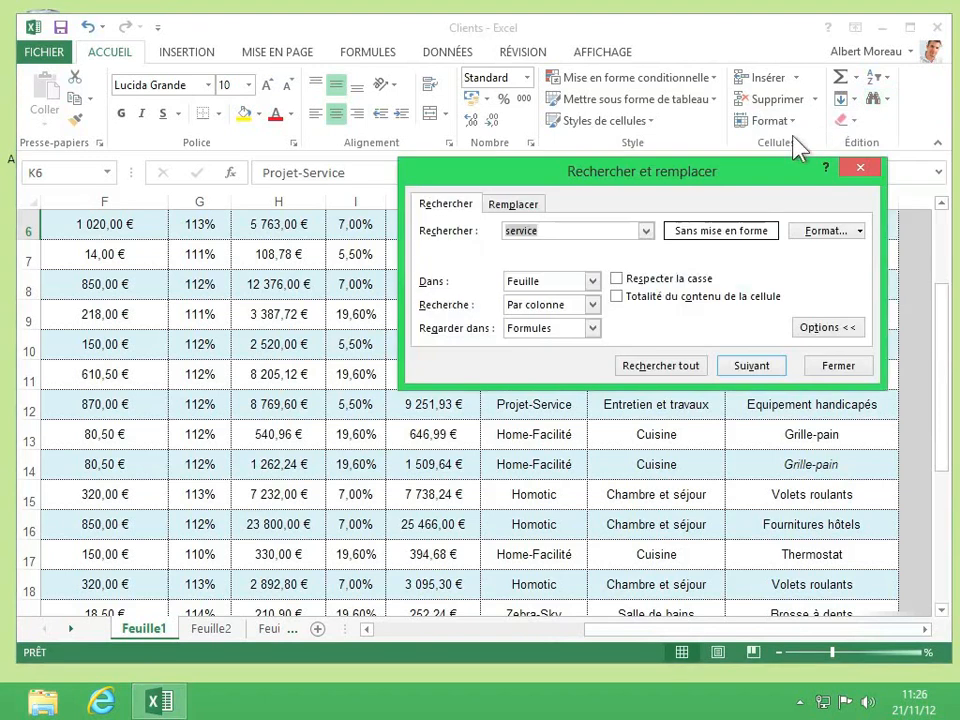
{"action": "left_click", "coordinate": [522, 207]}
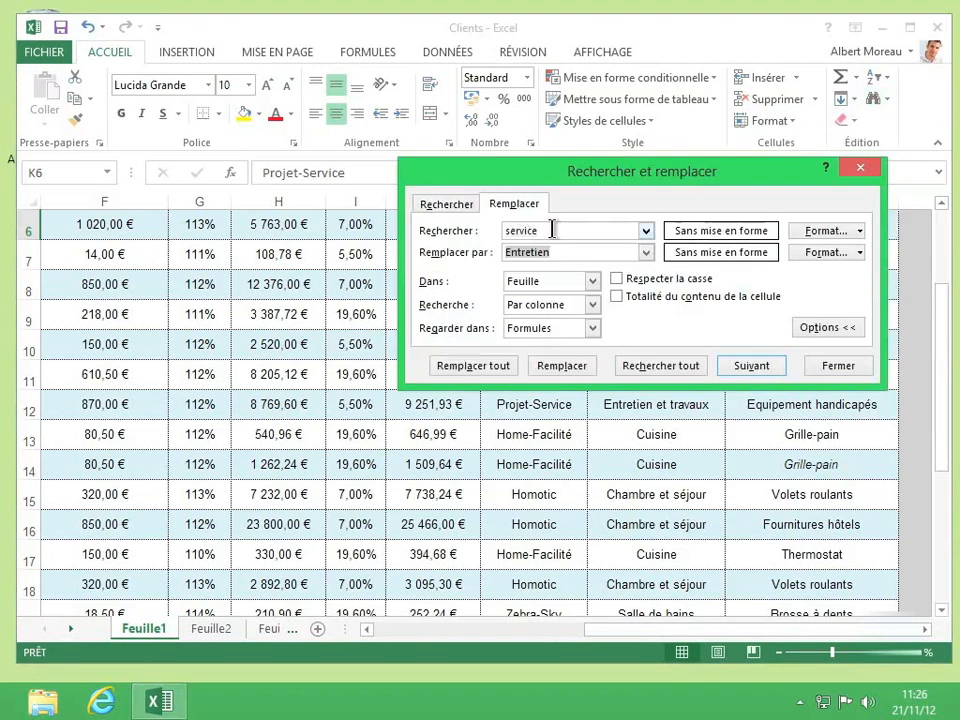
{"action": "left_click_drag", "start_coordinate": [552, 230], "coordinate": [450, 233]}
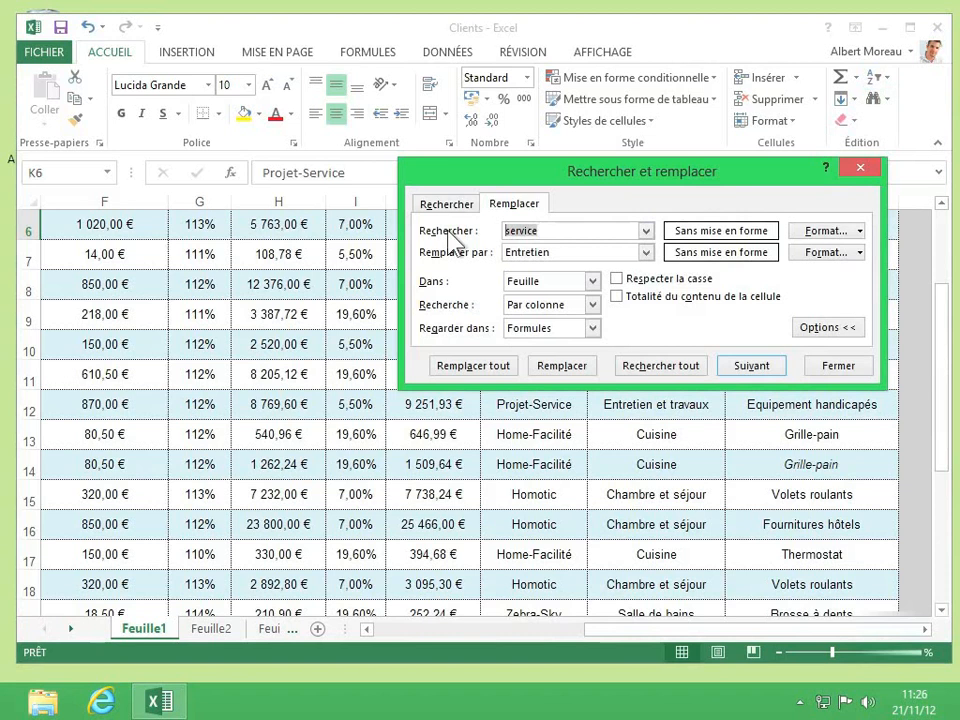
{"action": "type", "text": "grille-"}
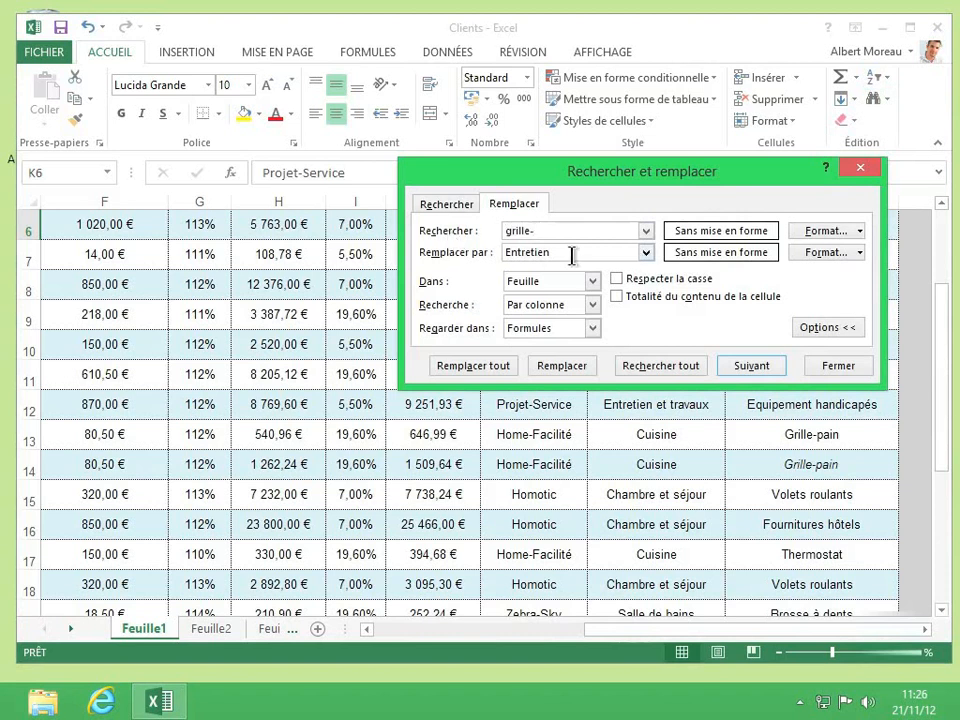
{"action": "left_click_drag", "start_coordinate": [574, 253], "coordinate": [482, 253]}
{"action": "type", "text": "Cuiseur à"}
Restrict the searched text's format to the Italique font style
{"action": "left_click", "coordinate": [824, 231]}
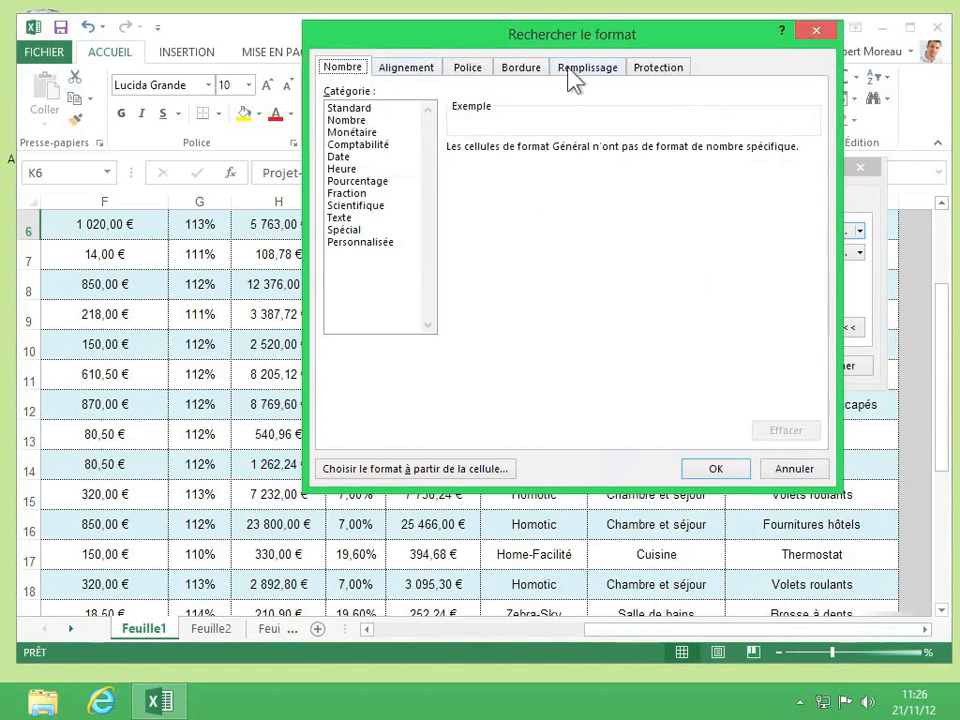
{"action": "left_click", "coordinate": [466, 70]}
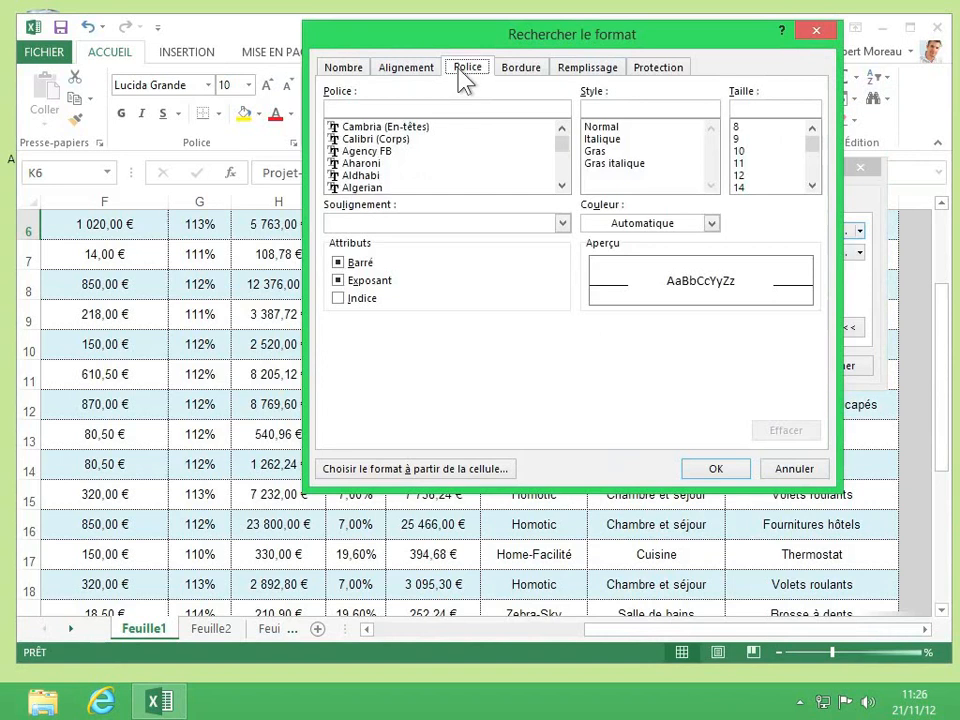
{"action": "left_click", "coordinate": [606, 140]}
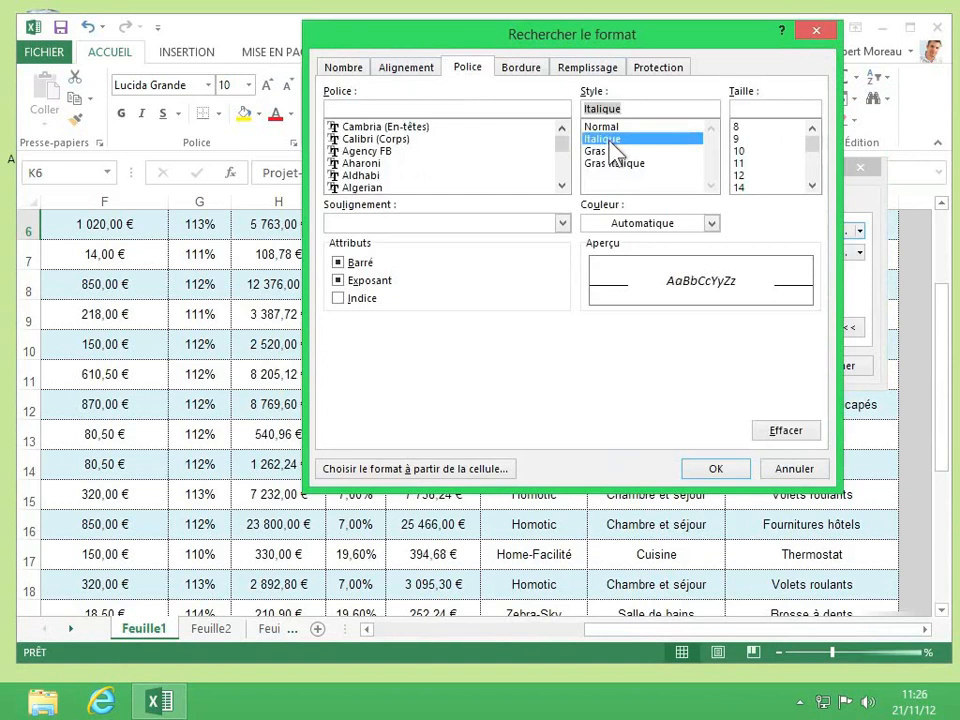
{"action": "left_click", "coordinate": [710, 467]}
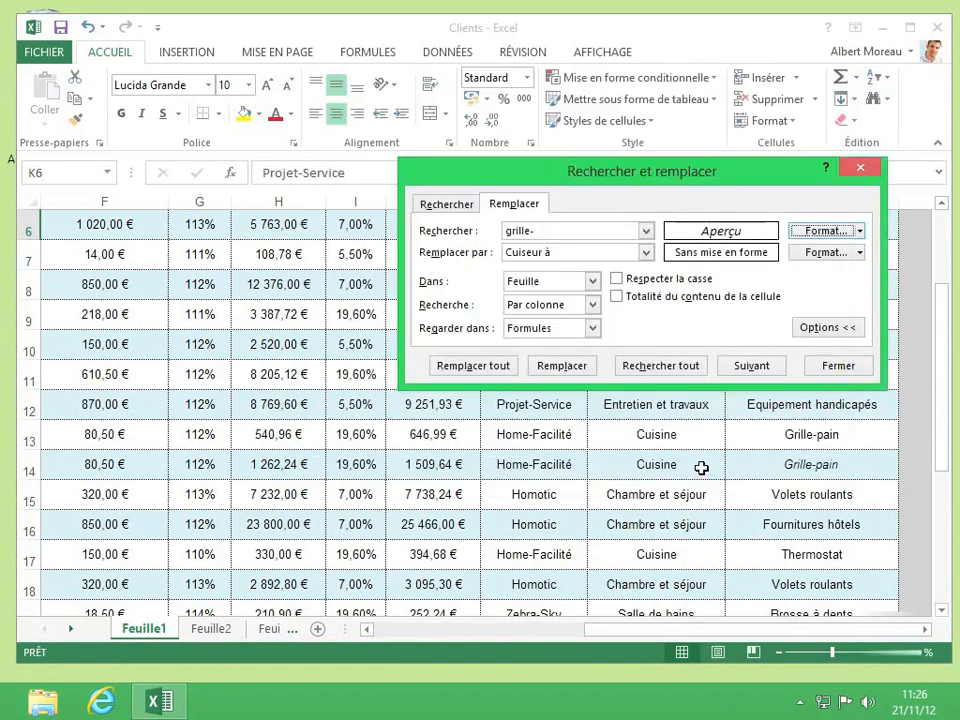
Find the italic "grille-" match in the Produit column, replace it with "Cuiseur à", and check for further italic matches
{"action": "left_click", "coordinate": [750, 366]}
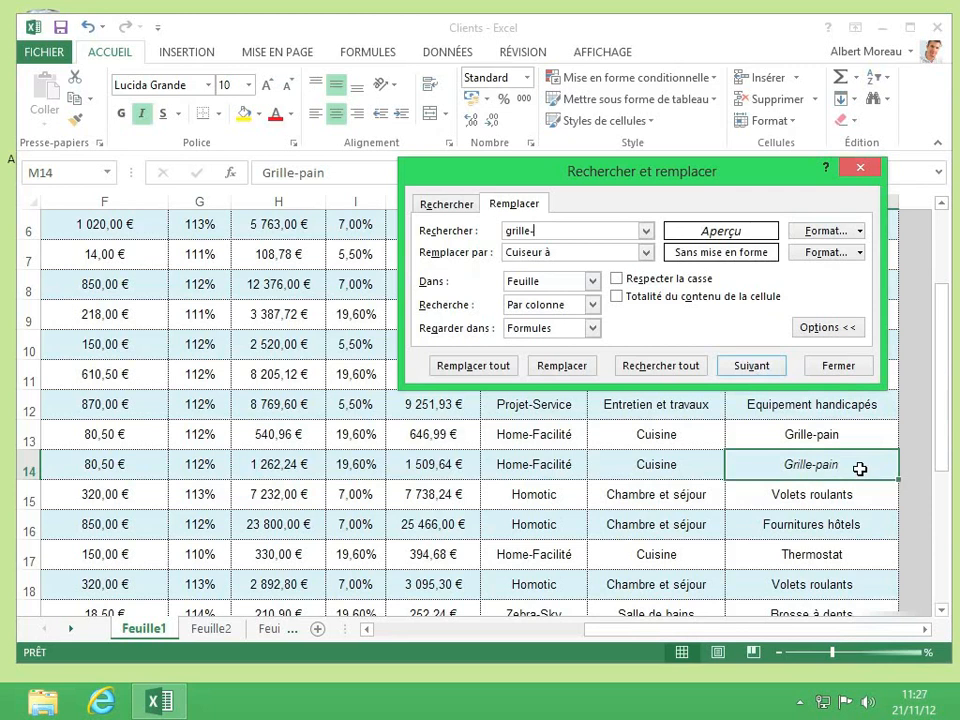
{"action": "left_click", "coordinate": [566, 366]}
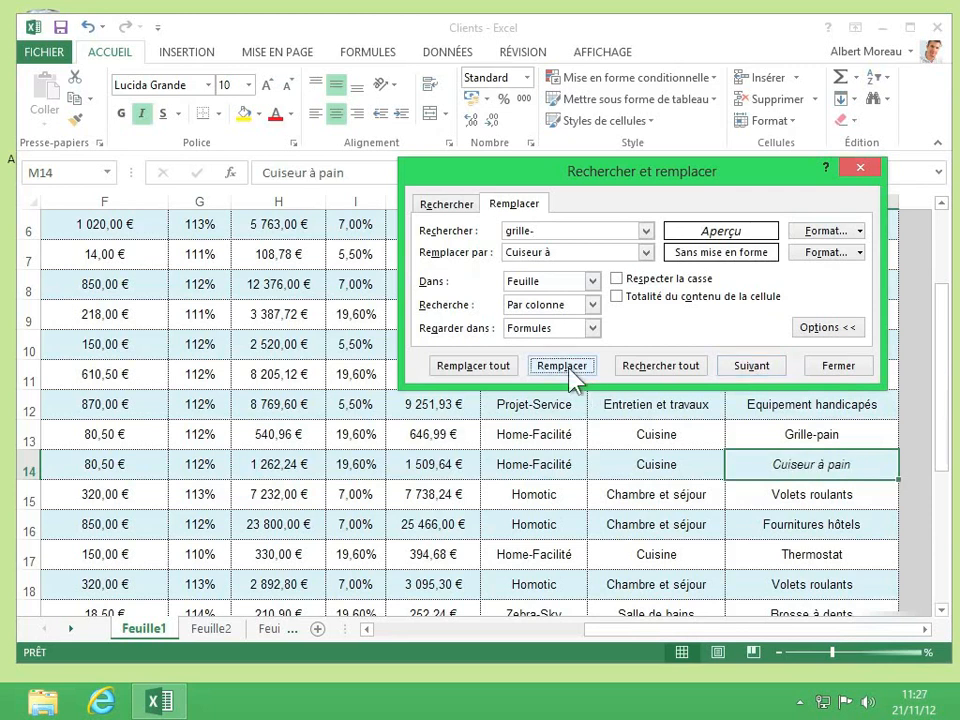
{"action": "left_click", "coordinate": [755, 366]}
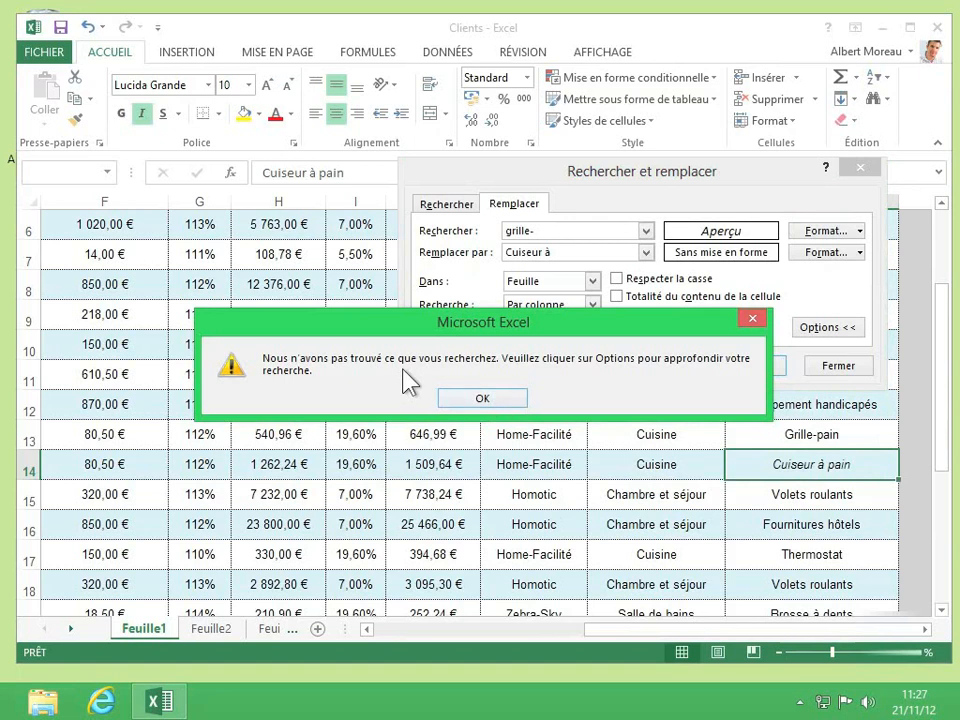
{"action": "left_click", "coordinate": [468, 395]}
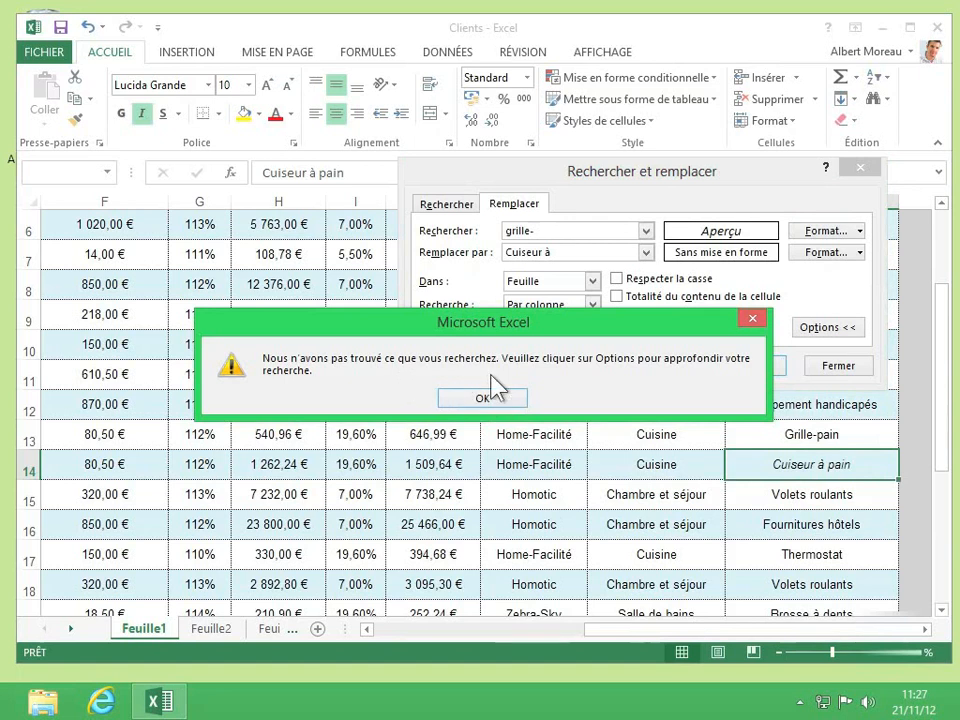
{"action": "left_click", "coordinate": [488, 397]}
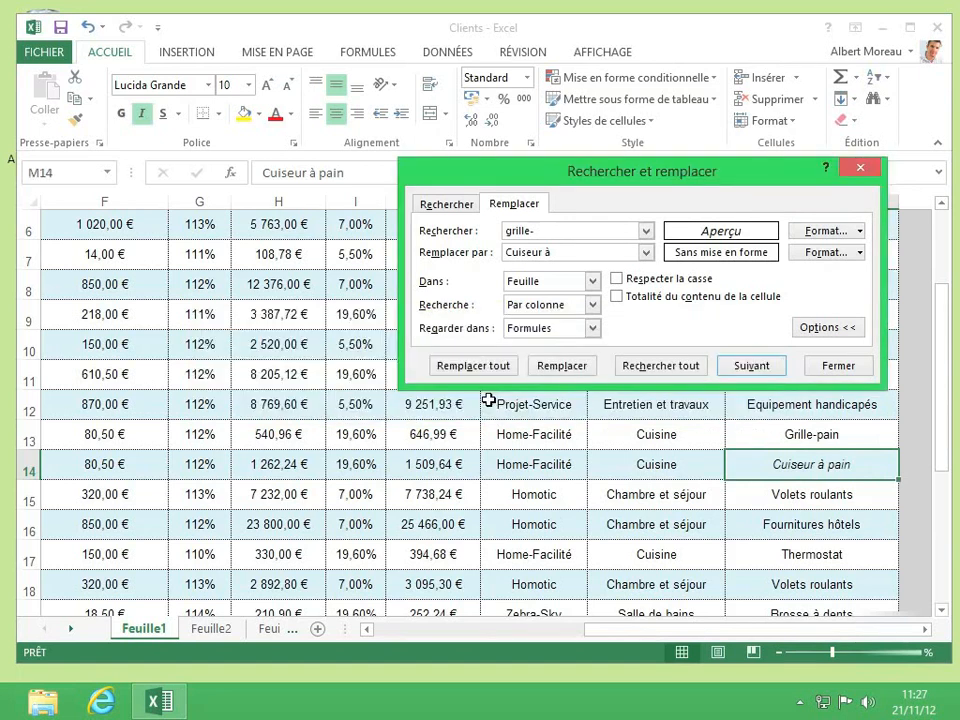